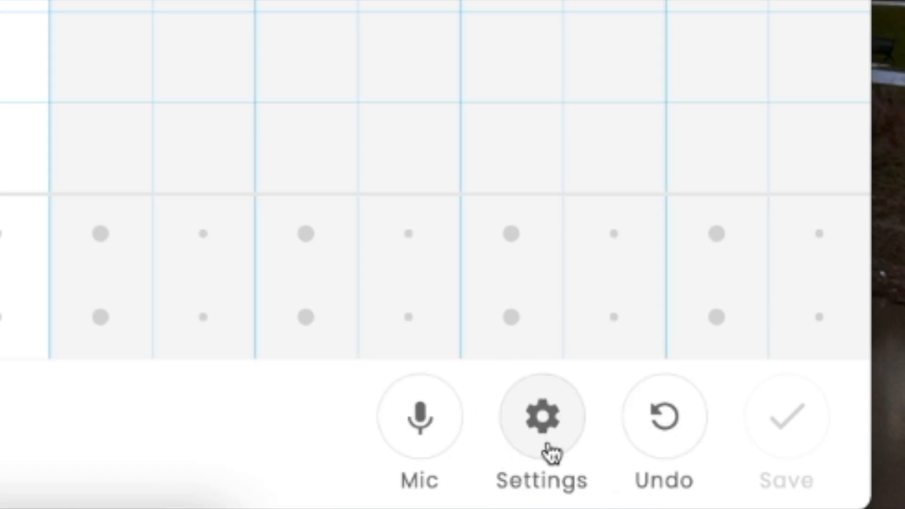
Step: In the song settings, set the length to 8 bars and the scale to Chromatic, and apply them
{"action": "left_click", "coordinate": [554, 430]}
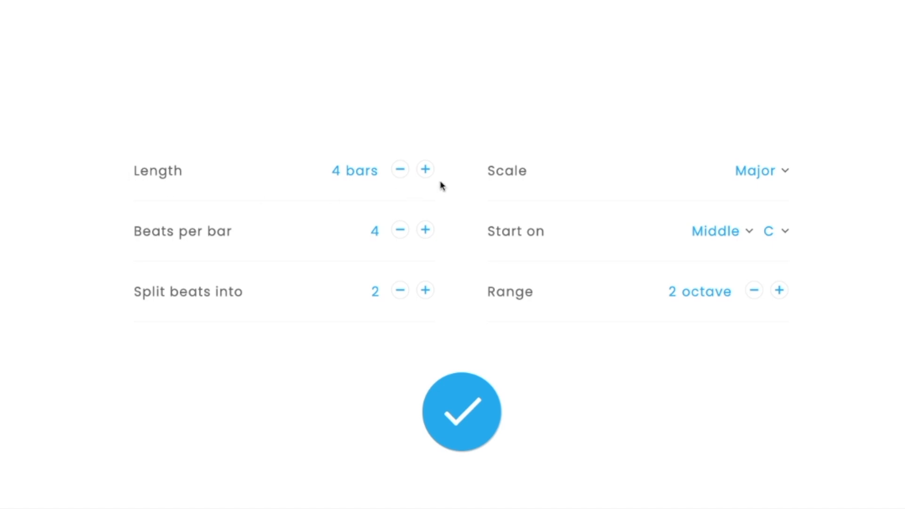
{"action": "left_click", "coordinate": [427, 172]}
{"action": "left_click", "coordinate": [426, 172]}
{"action": "left_click", "coordinate": [426, 172]}
{"action": "left_click", "coordinate": [784, 173]}
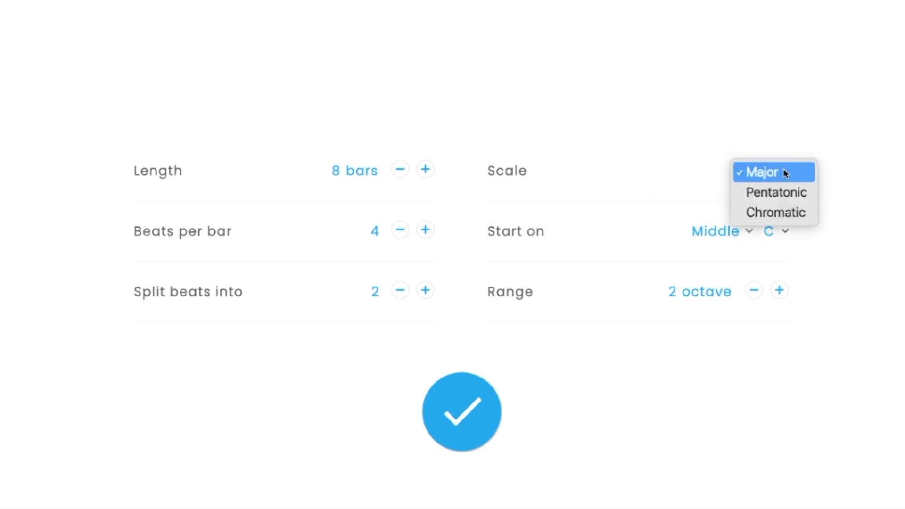
{"action": "left_click", "coordinate": [779, 215]}
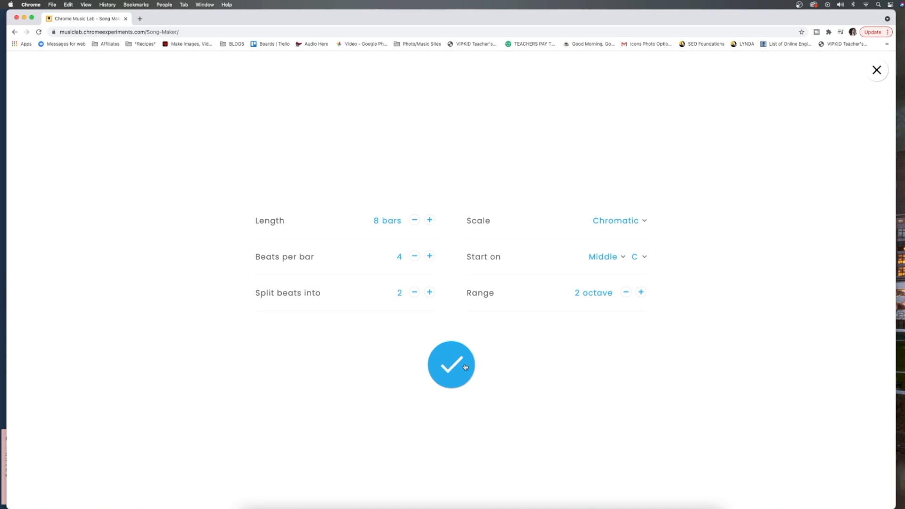
{"action": "left_click", "coordinate": [452, 368]}
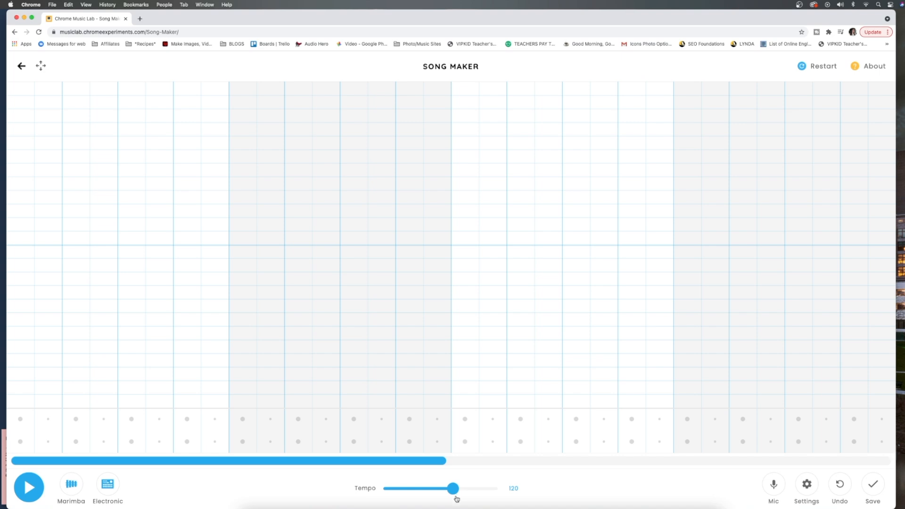
Step: Set the song's tempo to 124
{"action": "left_click_drag", "start_coordinate": [455, 492], "coordinate": [454, 493]}
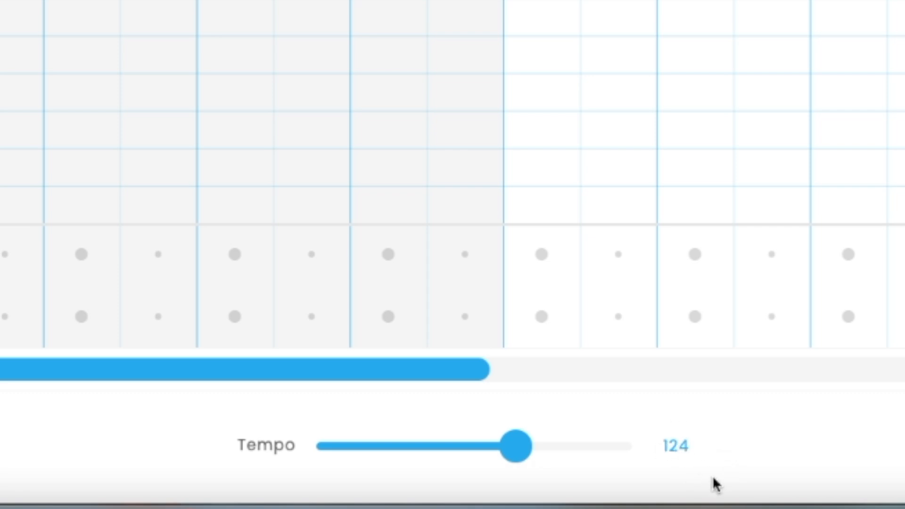
{"action": "mouse_move", "coordinate": [521, 454]}
{"action": "left_mouse_down"}
{"action": "mouse_move", "coordinate": [597, 455]}
{"action": "mouse_move", "coordinate": [411, 452]}
{"action": "mouse_move", "coordinate": [513, 460]}
{"action": "left_mouse_up"}
{"action": "left_click_drag", "start_coordinate": [691, 446], "coordinate": [657, 453]}
{"action": "left_click", "coordinate": [697, 445]}
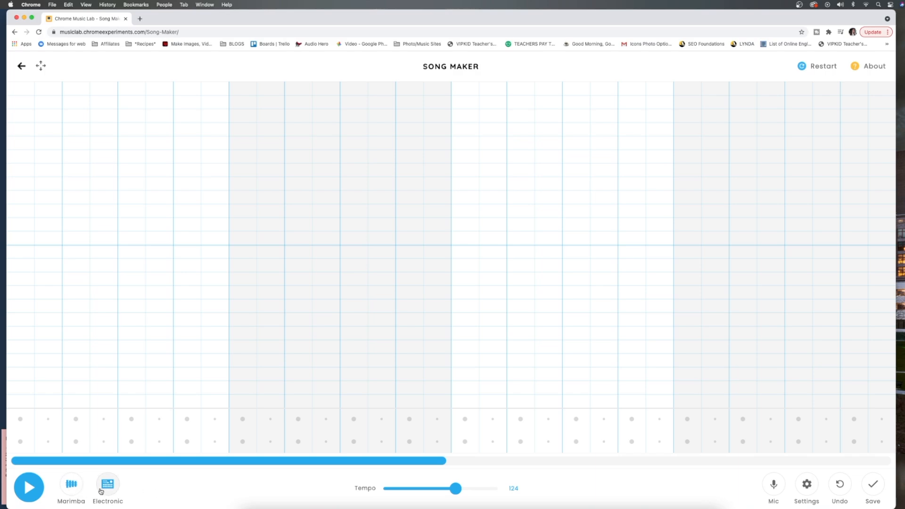
Step: Change the melody instrument to Piano and the percussion sound to Kit
{"action": "left_click", "coordinate": [75, 490]}
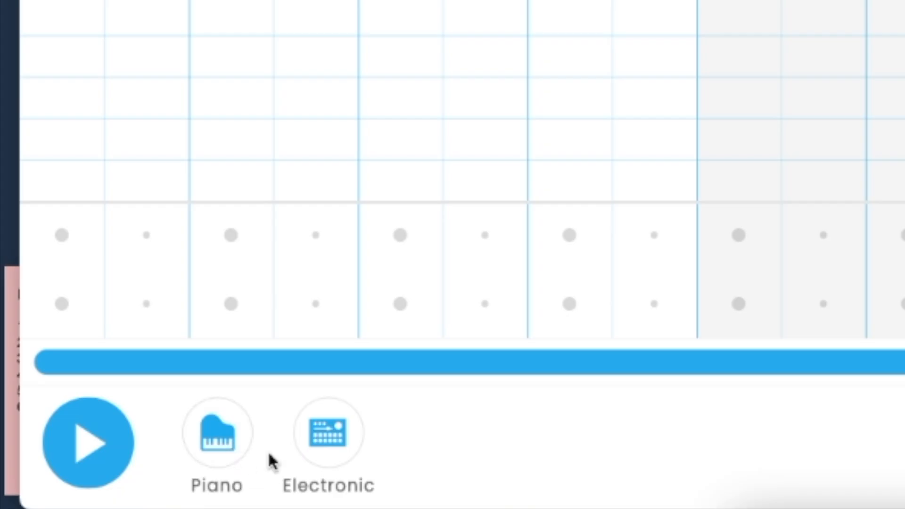
{"action": "left_click", "coordinate": [326, 456]}
{"action": "left_click", "coordinate": [330, 459]}
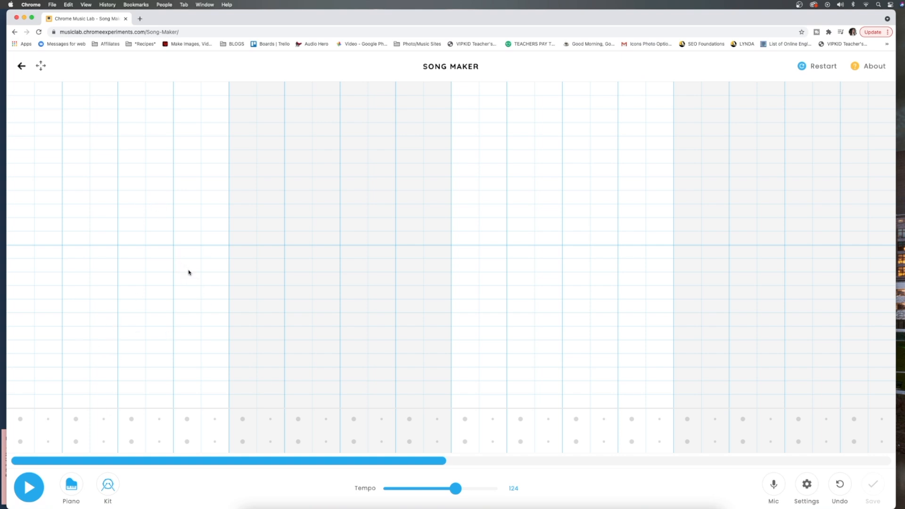
Step: Start the drum pattern in bars 1 and 2 with a circle hit on beat 1 and a triangle hit on beat 3
{"action": "left_click_drag", "start_coordinate": [440, 461], "coordinate": [356, 446]}
{"action": "left_click_drag", "start_coordinate": [20, 441], "coordinate": [20, 418]}
{"action": "left_click", "coordinate": [20, 420]}
{"action": "left_click", "coordinate": [22, 446]}
{"action": "left_click", "coordinate": [21, 442]}
{"action": "left_click", "coordinate": [131, 419]}
{"action": "left_click", "coordinate": [243, 442]}
{"action": "left_click", "coordinate": [353, 419]}
Step: Continue the drum pattern through bars 3 to 6, with a circle on beat 1 and a triangle on beat 3 of each
{"action": "left_click_drag", "start_coordinate": [344, 462], "coordinate": [497, 461]}
{"action": "left_click", "coordinate": [166, 443]}
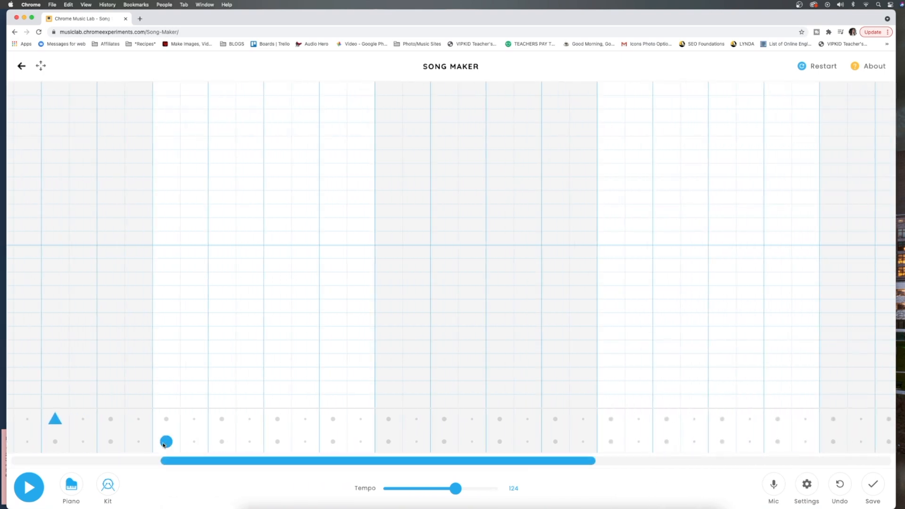
{"action": "left_click", "coordinate": [277, 419]}
{"action": "left_click_drag", "start_coordinate": [293, 461], "coordinate": [359, 461]}
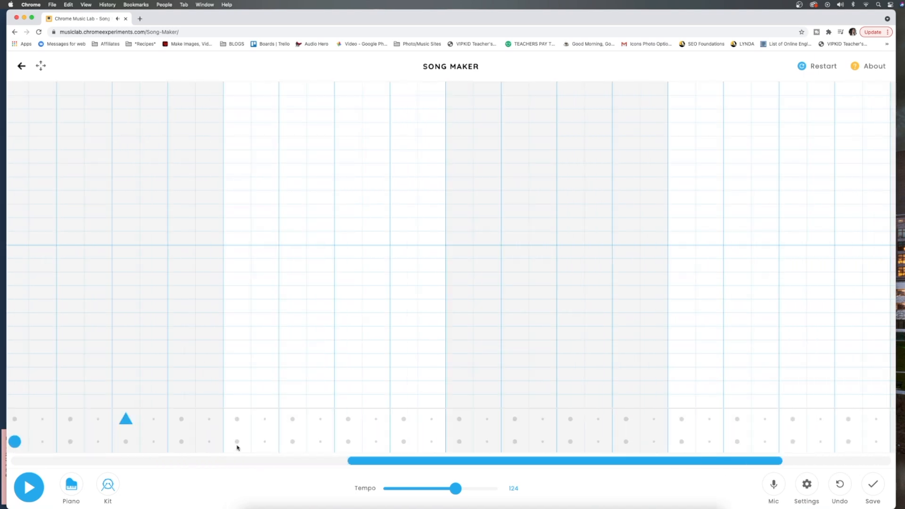
{"action": "left_click", "coordinate": [238, 443]}
{"action": "left_click", "coordinate": [348, 421]}
{"action": "left_click_drag", "start_coordinate": [375, 461], "coordinate": [485, 461]}
{"action": "left_click", "coordinate": [244, 443]}
{"action": "left_click", "coordinate": [354, 423]}
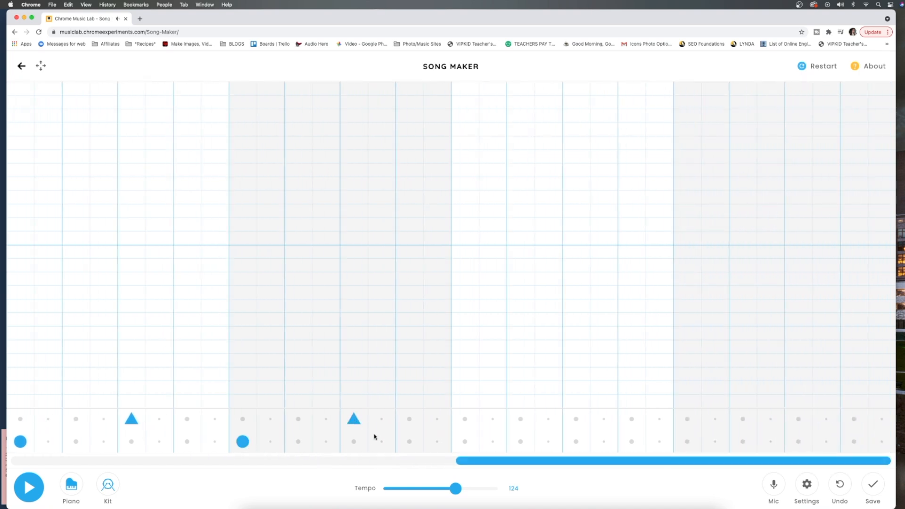
Step: Repeat the drum pattern in bar 7, and fill bar 8 with four half-beat circles followed by alternating triangles and circles
{"action": "left_click", "coordinate": [468, 444]}
{"action": "left_click", "coordinate": [578, 423]}
{"action": "left_click", "coordinate": [691, 443]}
{"action": "left_click", "coordinate": [714, 443]}
{"action": "left_click", "coordinate": [743, 442]}
{"action": "left_click", "coordinate": [765, 443]}
{"action": "left_click", "coordinate": [797, 419]}
{"action": "left_click", "coordinate": [825, 442]}
{"action": "left_click", "coordinate": [854, 419]}
{"action": "left_click", "coordinate": [882, 442]}
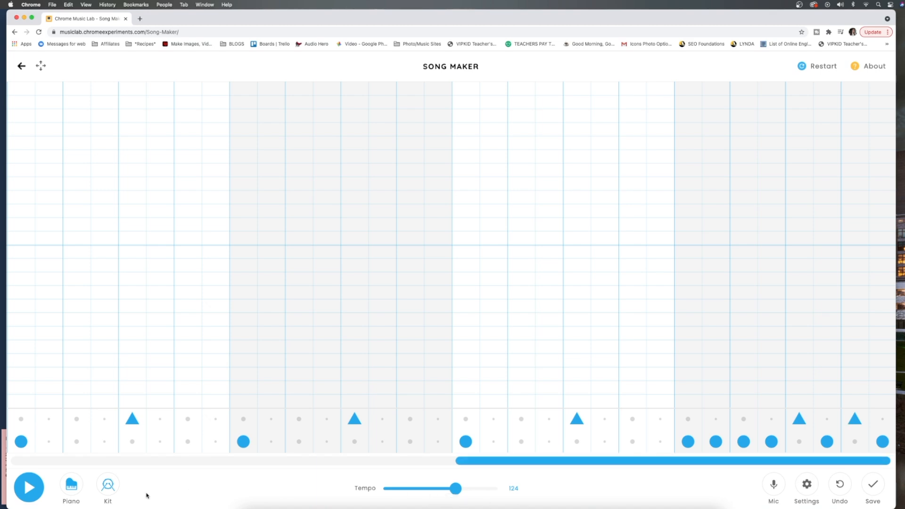
Step: Play back the drum pattern from the beginning of the song, and stop it
{"action": "left_click_drag", "start_coordinate": [475, 476], "coordinate": [13, 467]}
{"action": "left_click", "coordinate": [28, 488]}
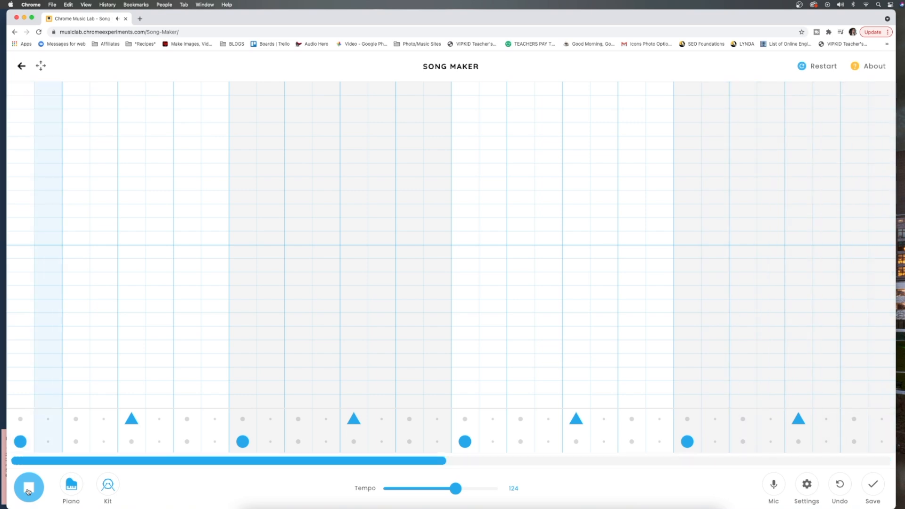
{"action": "left_click", "coordinate": [28, 492]}
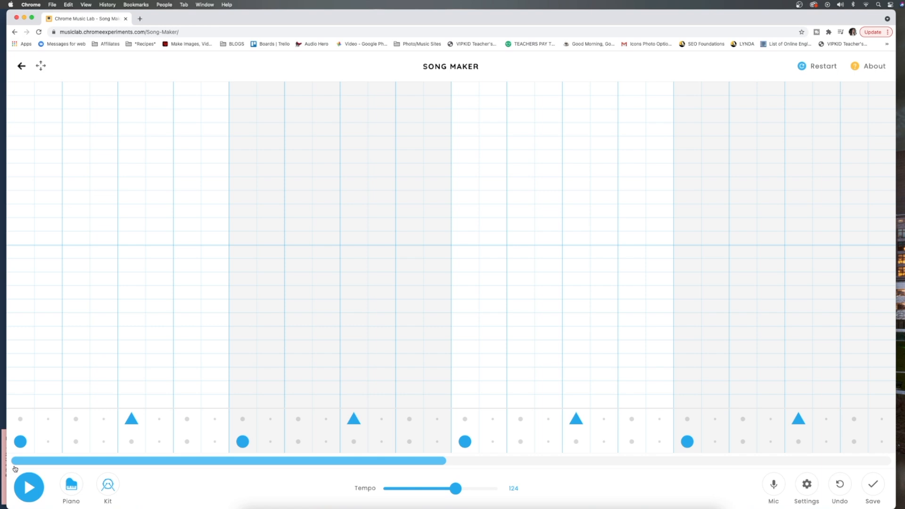
Step: Sound out the chromatic notes from the lowest row to the octave above on the first half-beat, keeping only the upper-octave red note
{"action": "left_click", "coordinate": [22, 401]}
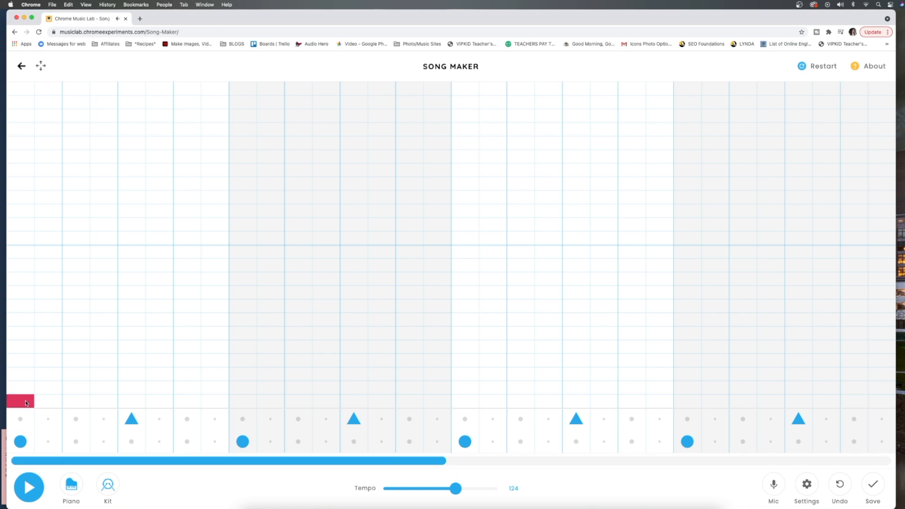
{"action": "left_click_drag", "start_coordinate": [20, 393], "coordinate": [25, 259]}
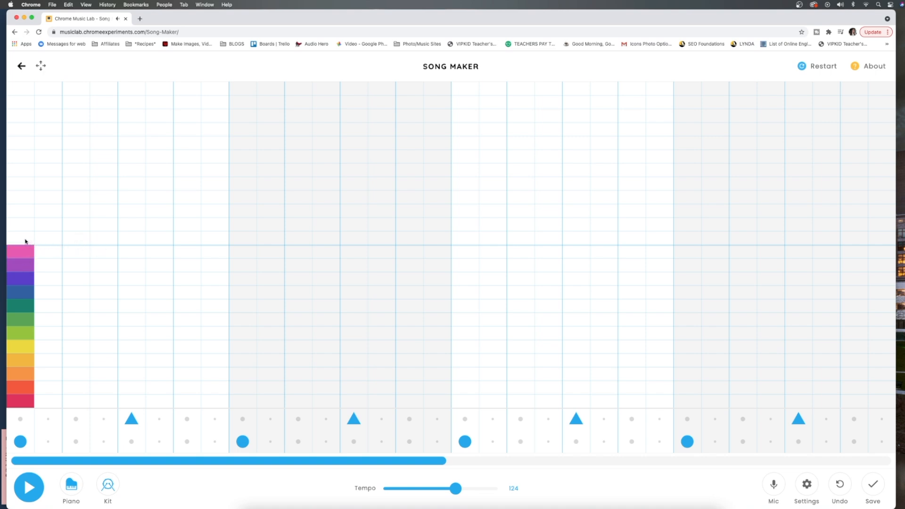
{"action": "left_click", "coordinate": [25, 241]}
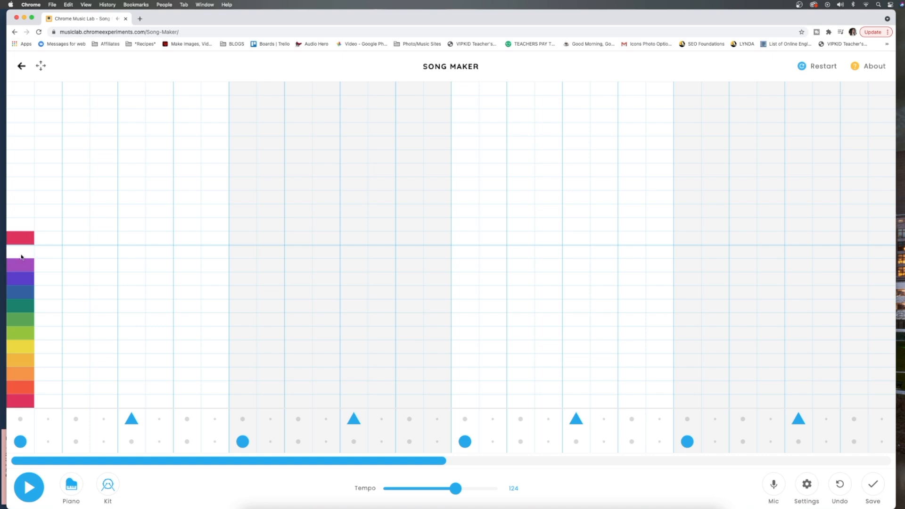
{"action": "left_click", "coordinate": [26, 279]}
{"action": "left_click_drag", "start_coordinate": [30, 320], "coordinate": [28, 365]}
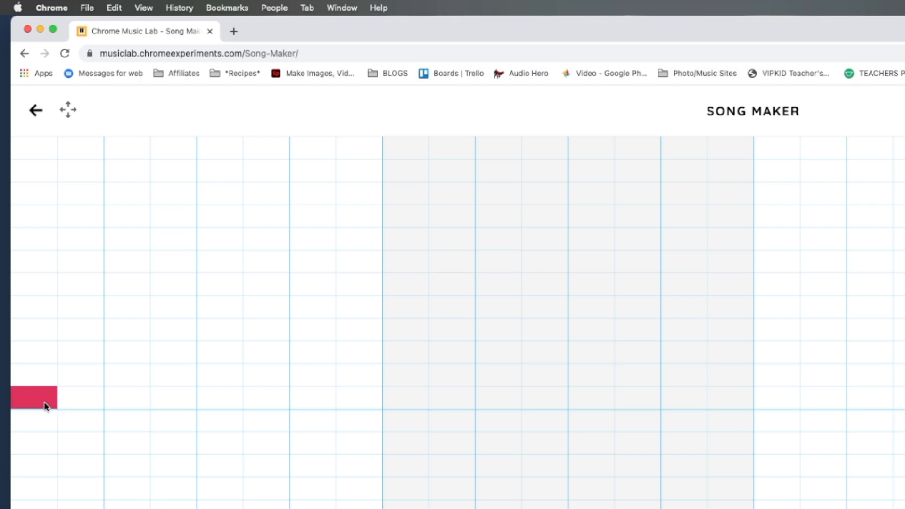
Step: Add rising notes 3, 5, 7 and 10 rows above the opening red note on the next four half-beats of bar 1
{"action": "left_click", "coordinate": [71, 335]}
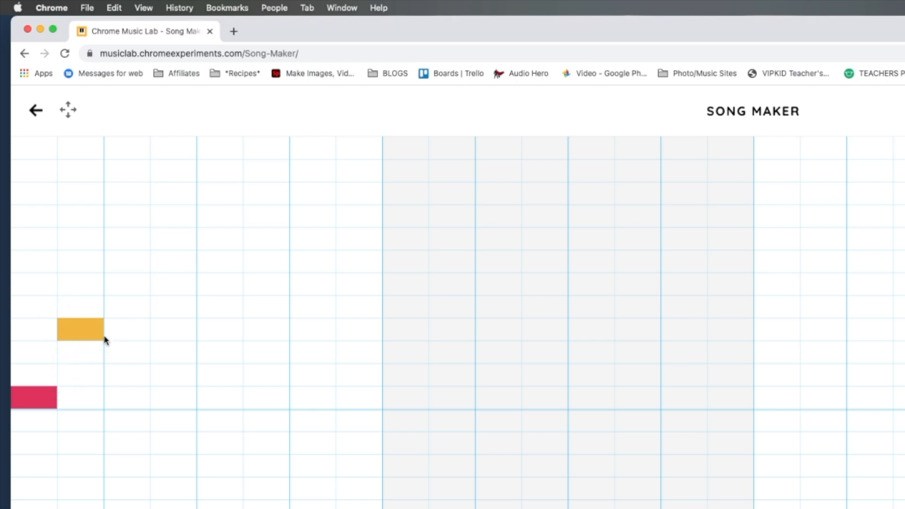
{"action": "left_click", "coordinate": [83, 375]}
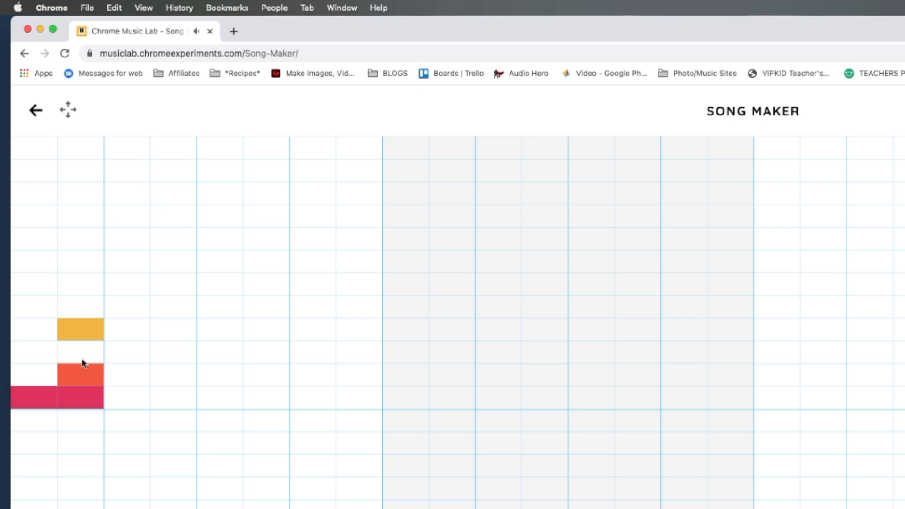
{"action": "left_click", "coordinate": [83, 352]}
{"action": "left_click_drag", "start_coordinate": [89, 380], "coordinate": [83, 367]}
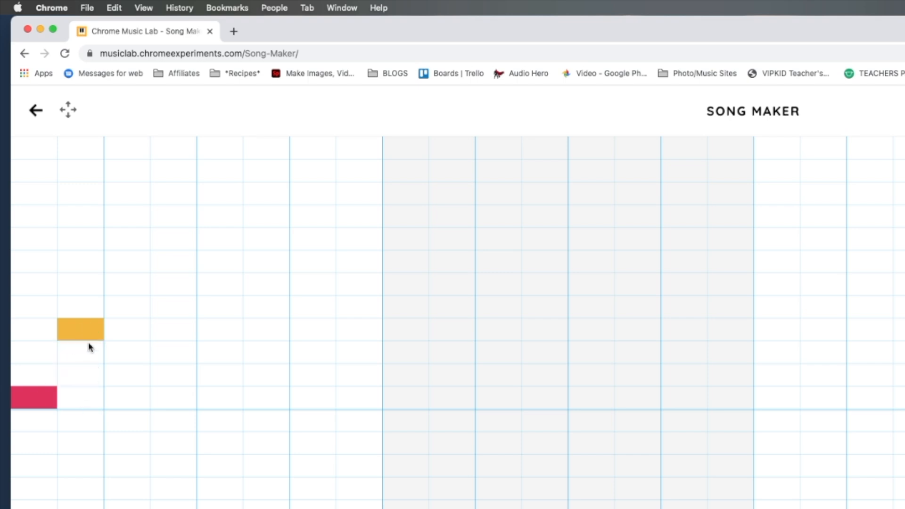
{"action": "left_click", "coordinate": [126, 288]}
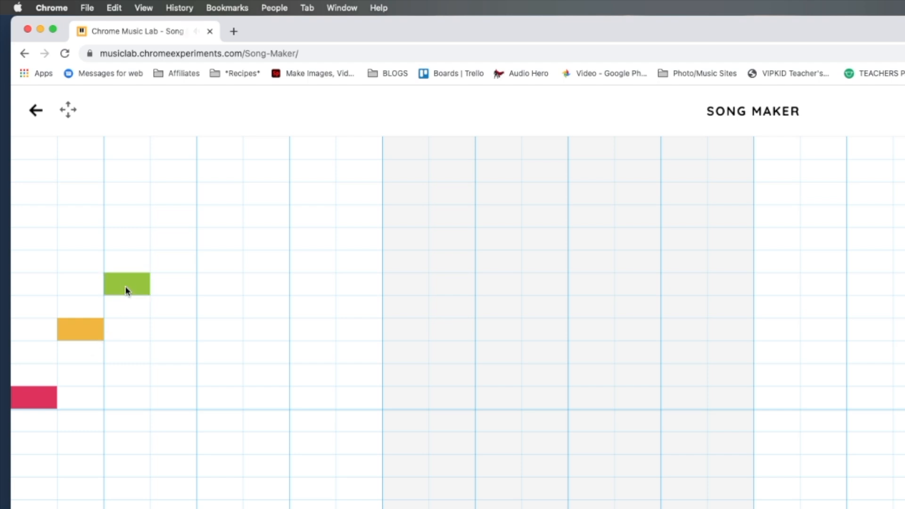
{"action": "left_click", "coordinate": [166, 246]}
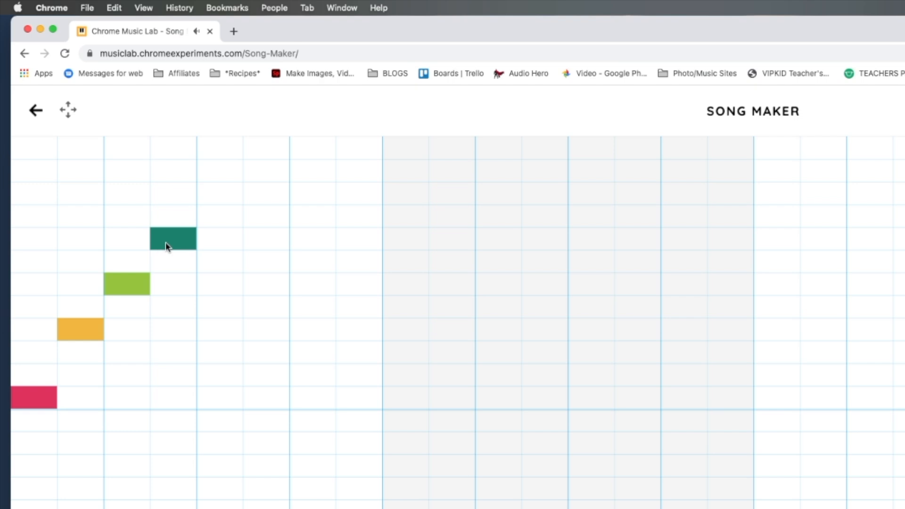
{"action": "left_click", "coordinate": [209, 175]}
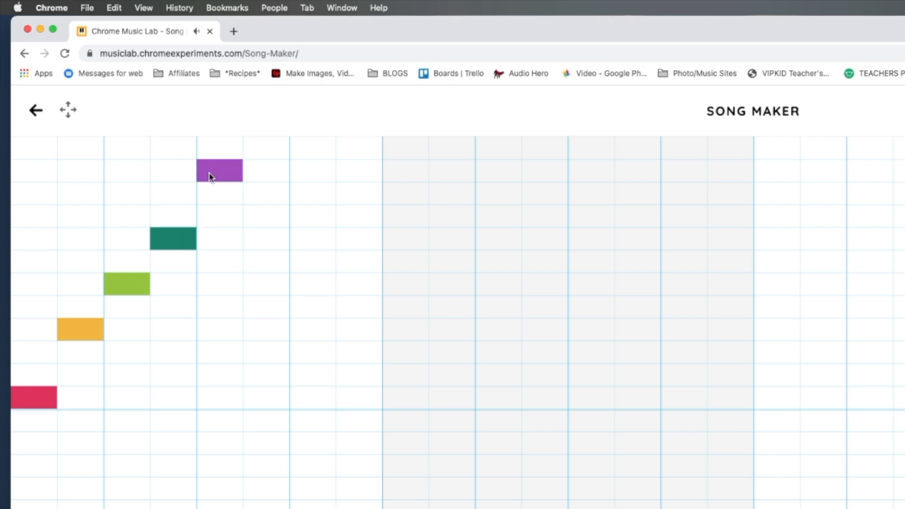
Step: Mirror the run downward with teal, green and amber notes to finish bar 1, and place the red note at the start of bar 2
{"action": "left_click", "coordinate": [265, 246]}
{"action": "left_click", "coordinate": [301, 289]}
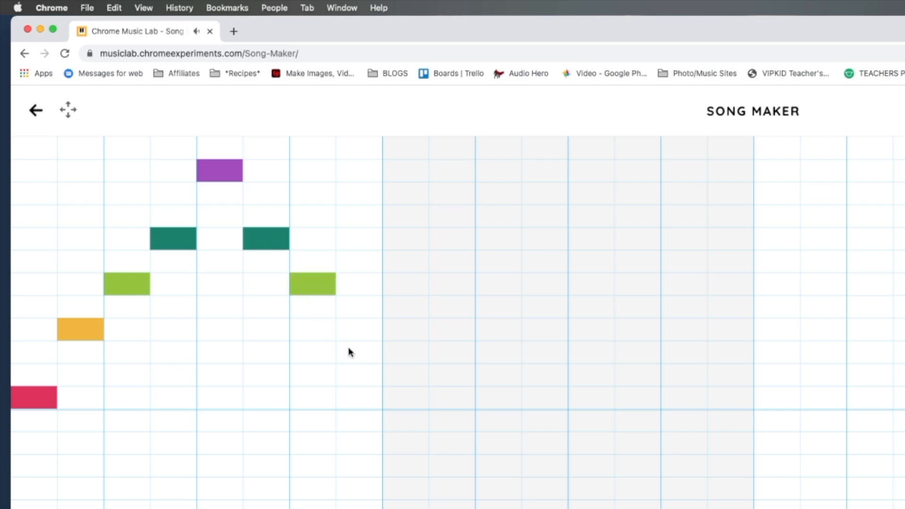
{"action": "left_click", "coordinate": [406, 400]}
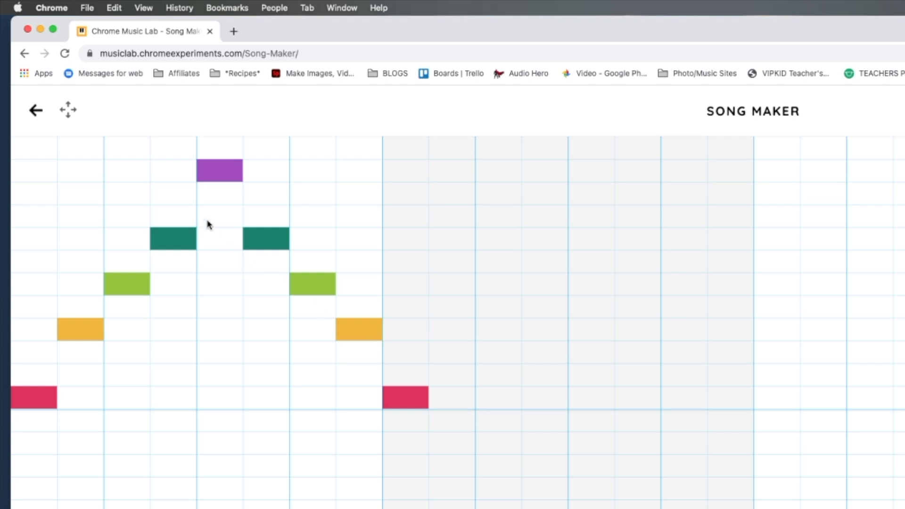
{"action": "left_click", "coordinate": [229, 150]}
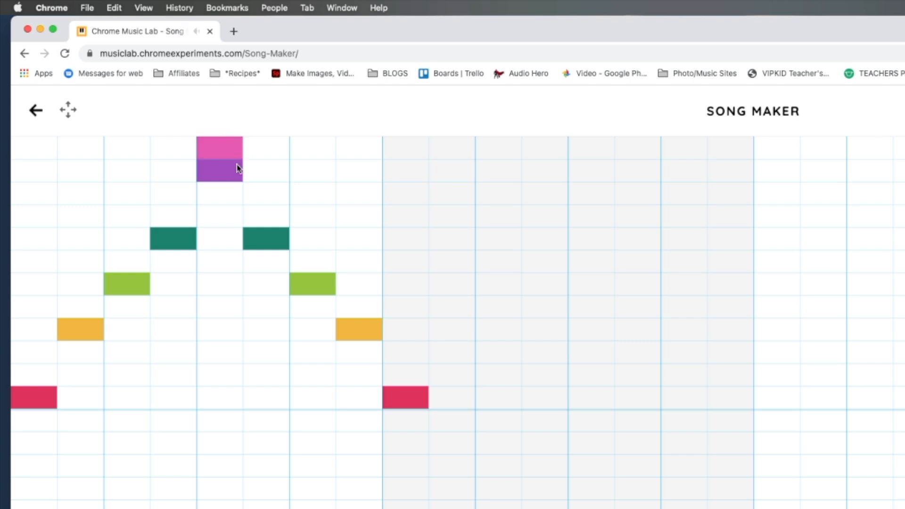
{"action": "left_click", "coordinate": [235, 151]}
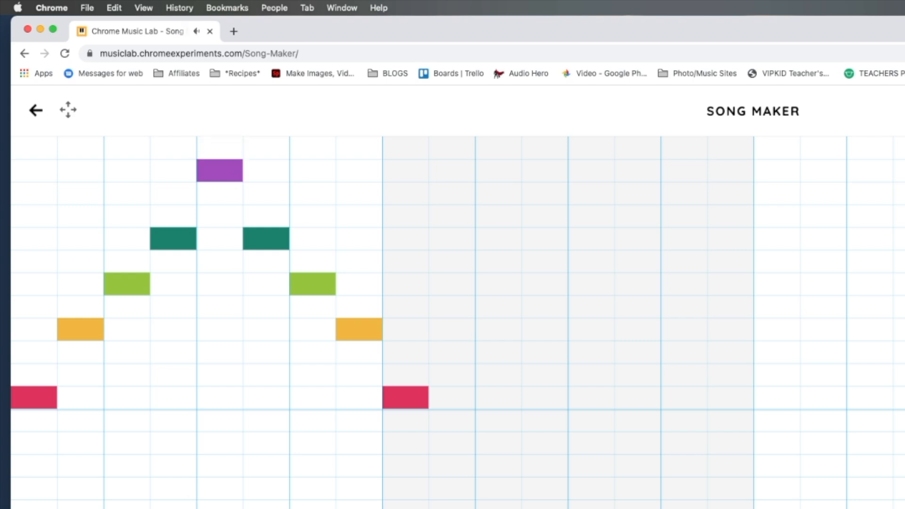
Step: Repeat the rising and falling melody from bar 1 across the remaining half-beats of bar 2
{"action": "key", "text": "space"}
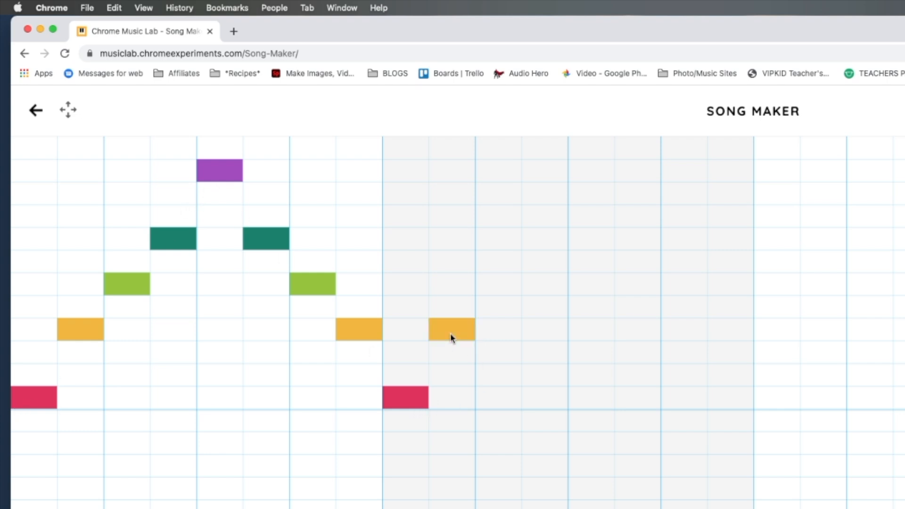
{"action": "left_click", "coordinate": [495, 289]}
{"action": "left_click", "coordinate": [536, 222]}
{"action": "left_click", "coordinate": [537, 239]}
{"action": "left_click", "coordinate": [548, 221]}
{"action": "left_click", "coordinate": [589, 172]}
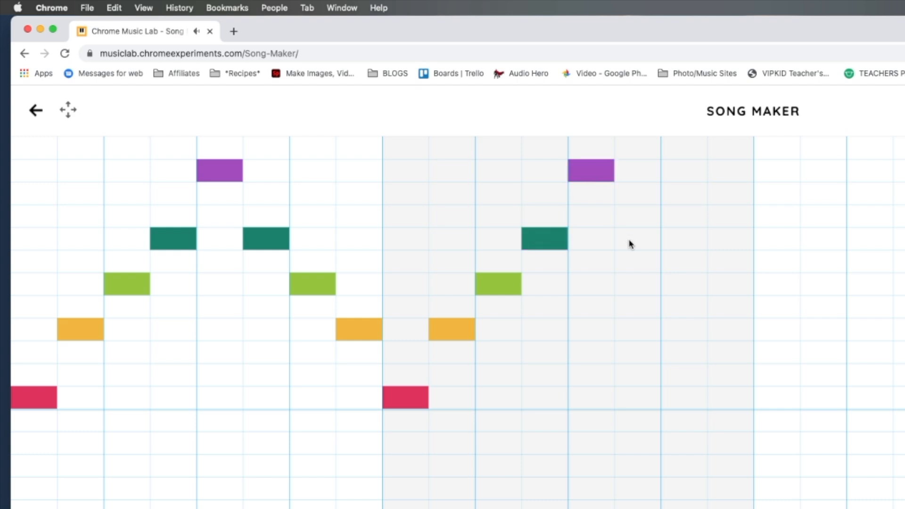
{"action": "left_click", "coordinate": [630, 242]}
{"action": "left_click", "coordinate": [684, 293]}
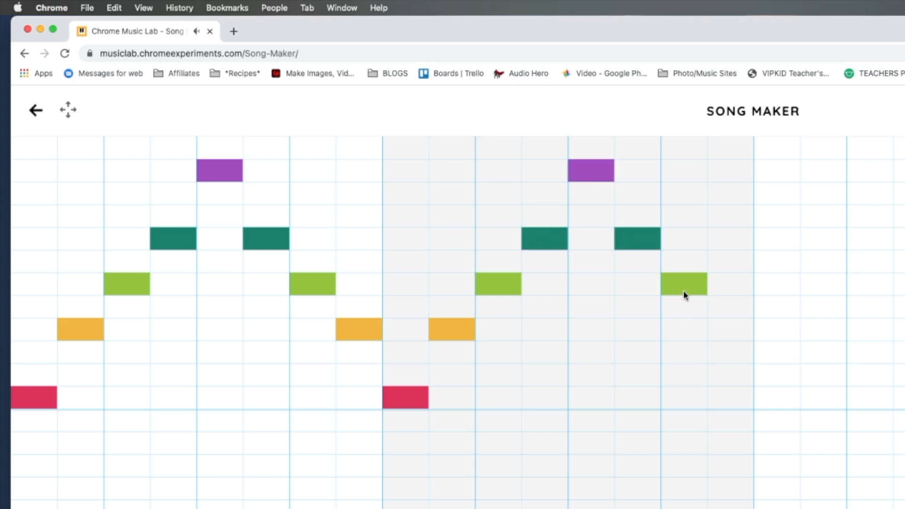
{"action": "left_click", "coordinate": [726, 331]}
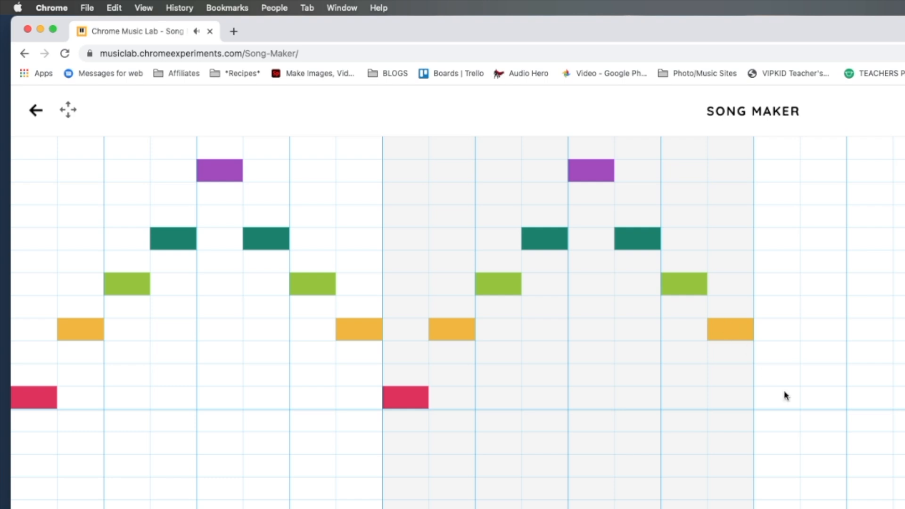
Step: Place a purple note in the second row below the octave line on the first half-beat of bar 3
{"action": "left_click", "coordinate": [790, 406]}
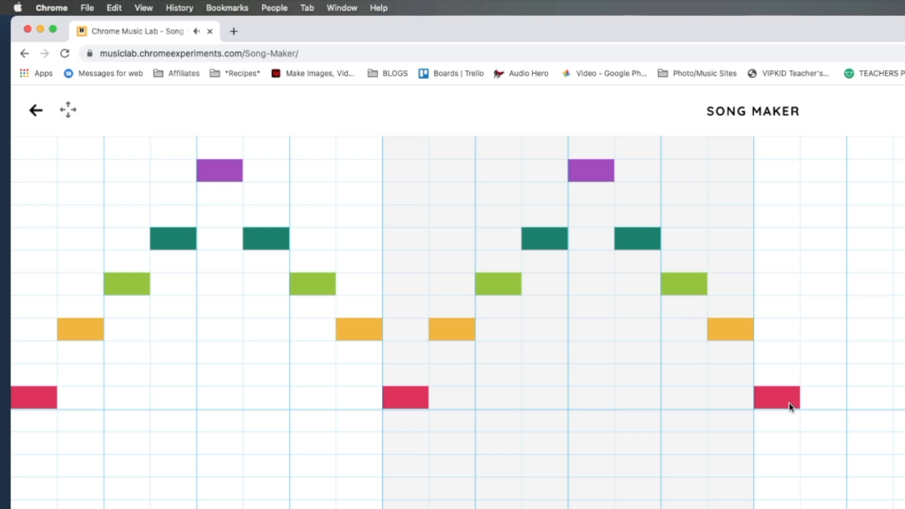
{"action": "left_click", "coordinate": [787, 402]}
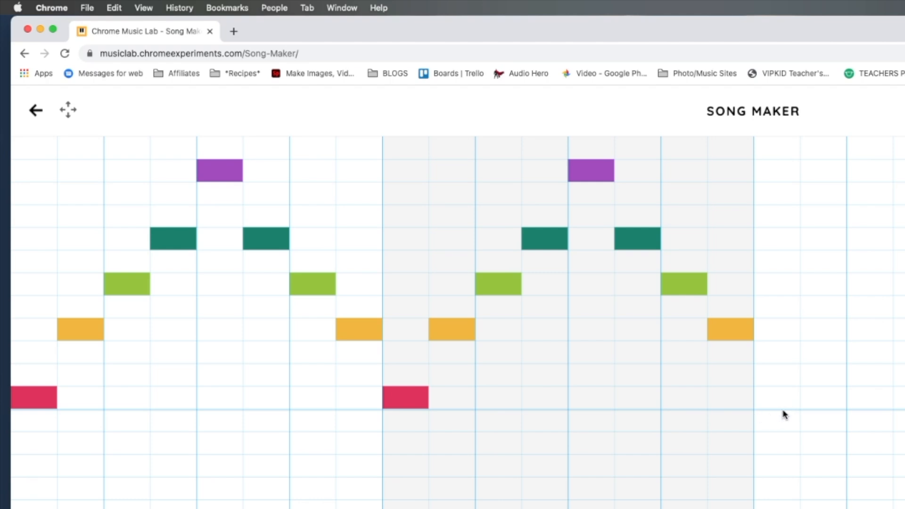
{"action": "left_click", "coordinate": [784, 444]}
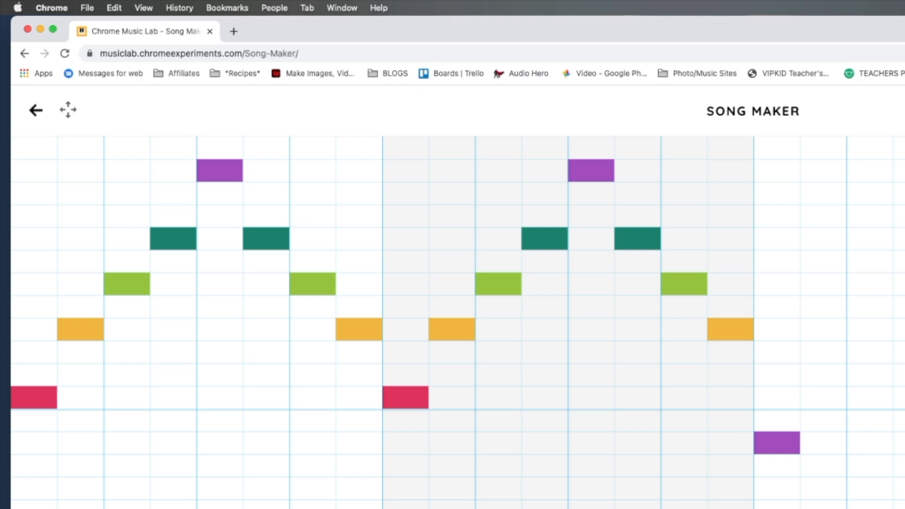
{"action": "scroll", "coordinate": [457, 322], "scroll_direction": "right", "scroll_amount": 8}
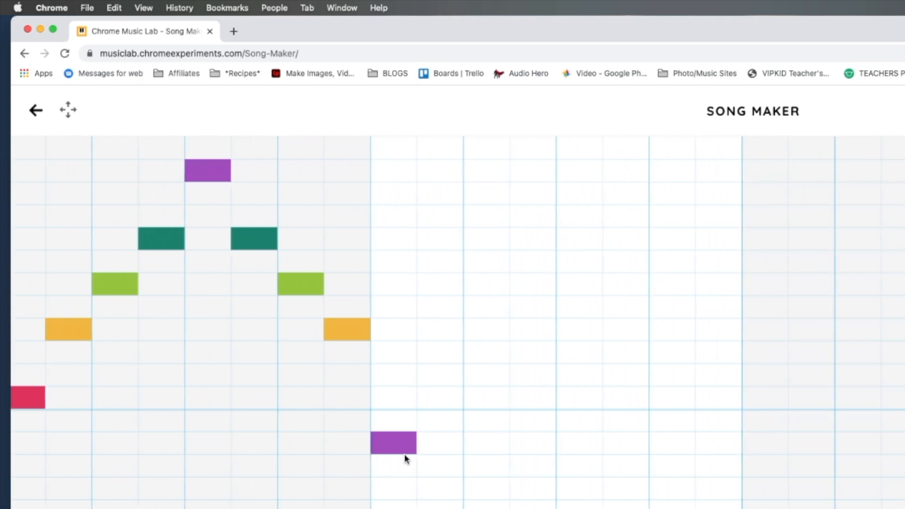
Step: Complete bar 3 with the bar 1 run: amber, green and teal rising to the high purple, then teal, green and amber falling
{"action": "left_click", "coordinate": [439, 334]}
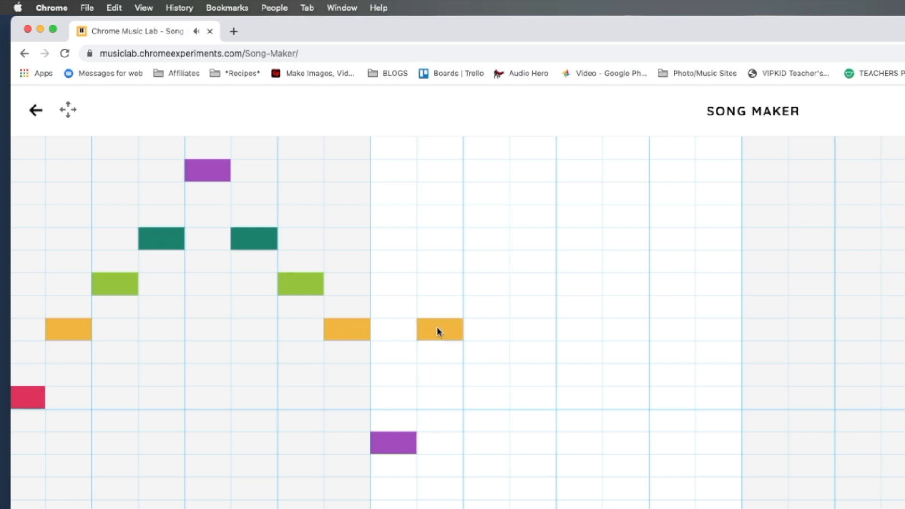
{"action": "left_click", "coordinate": [481, 290]}
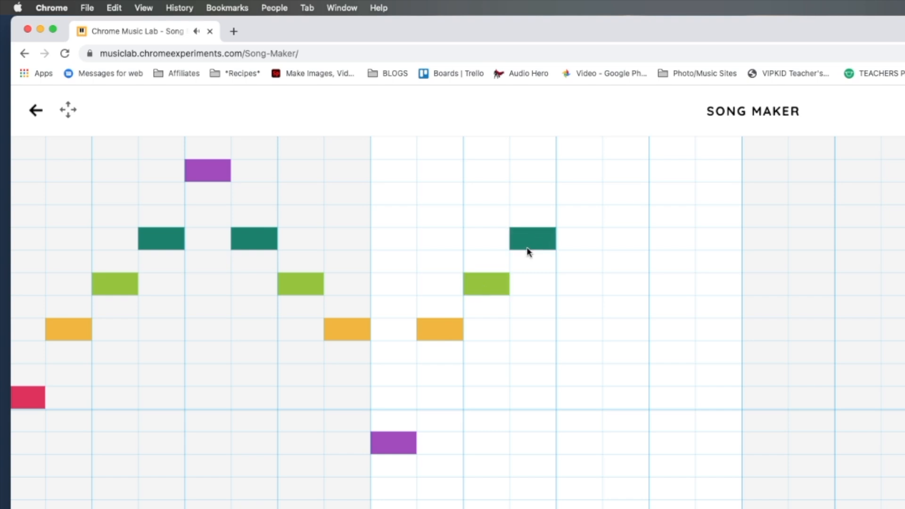
{"action": "left_click", "coordinate": [569, 171]}
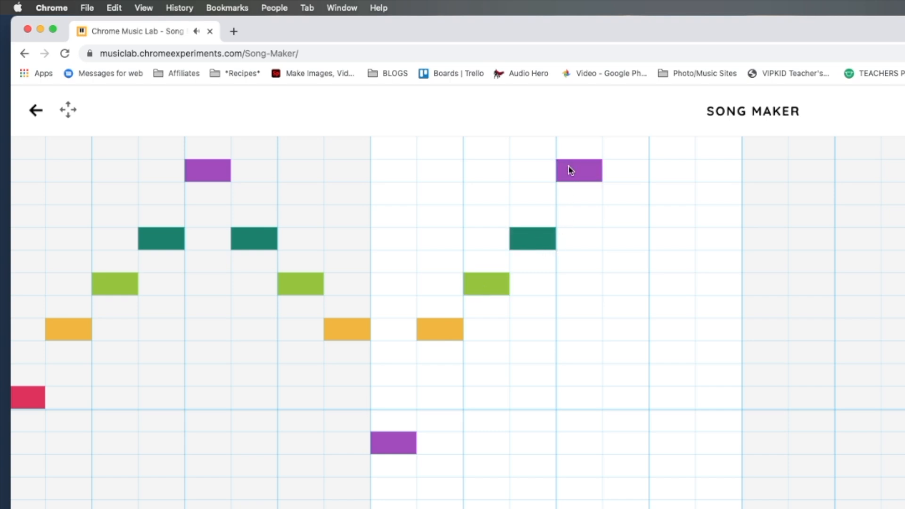
{"action": "left_click", "coordinate": [619, 243]}
{"action": "left_click", "coordinate": [676, 290]}
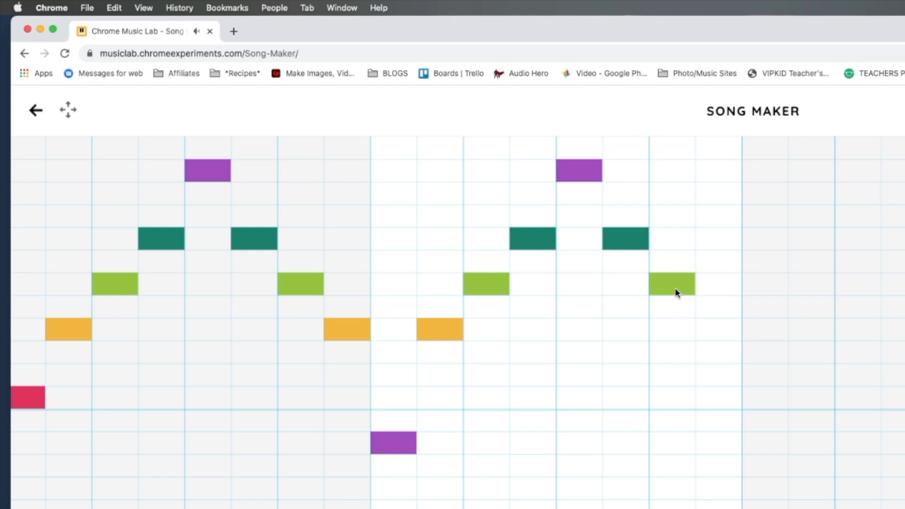
{"action": "left_click", "coordinate": [712, 333]}
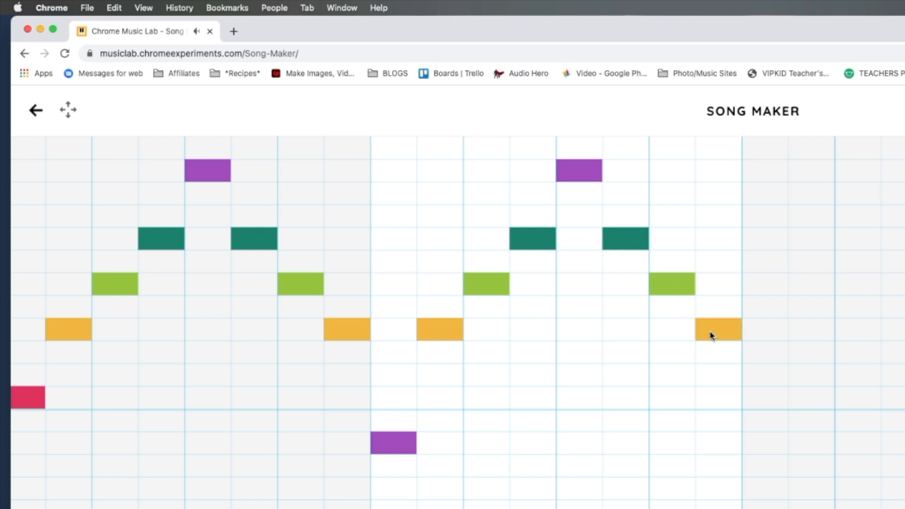
Step: Fill bar 4 like bar 3, opening on purple in the second row below the octave line, followed by the rising and falling run
{"action": "left_click", "coordinate": [768, 443]}
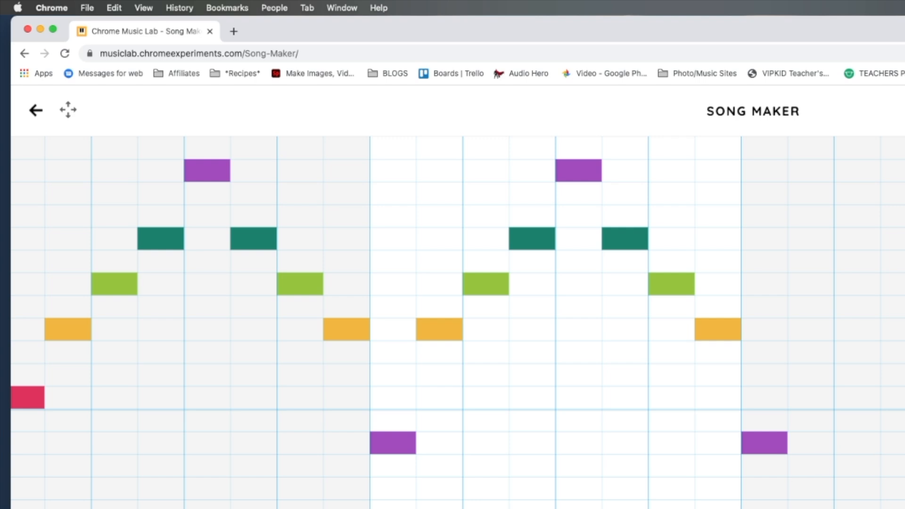
{"action": "key", "text": "space"}
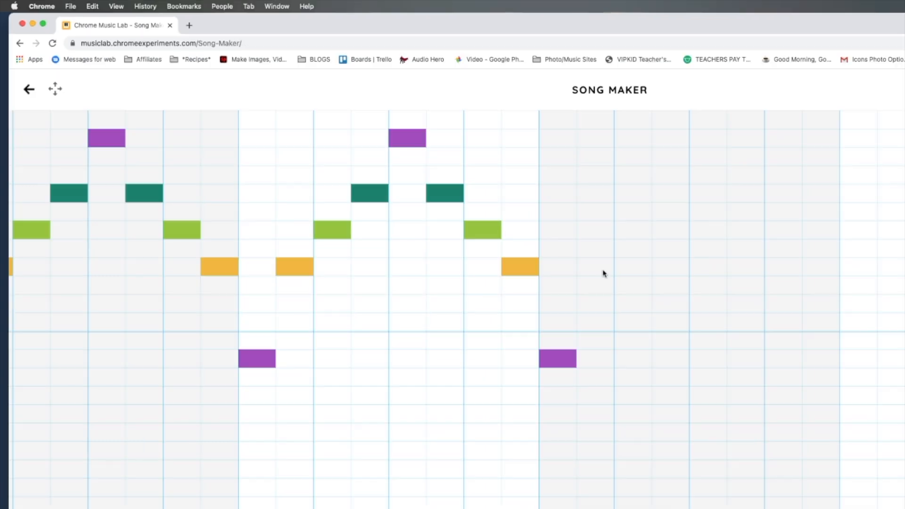
{"action": "left_click", "coordinate": [741, 334]}
{"action": "left_click", "coordinate": [778, 290]}
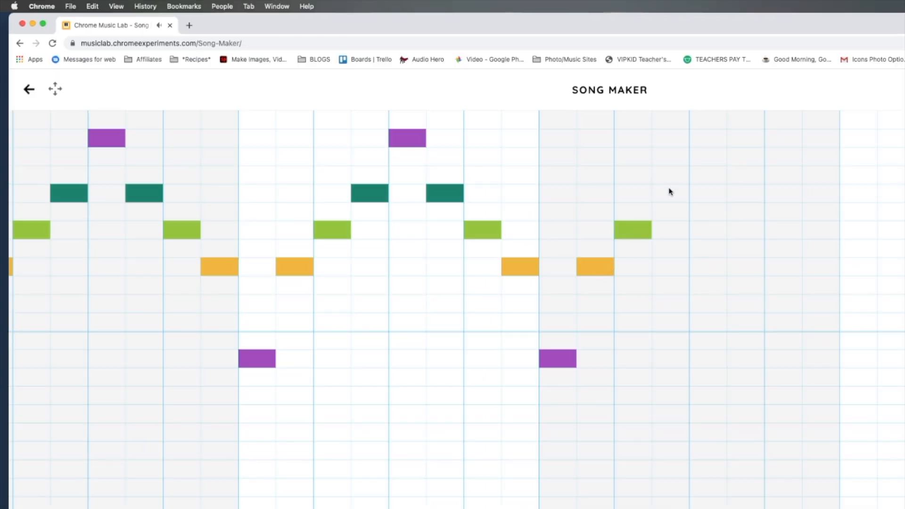
{"action": "left_click", "coordinate": [713, 140]}
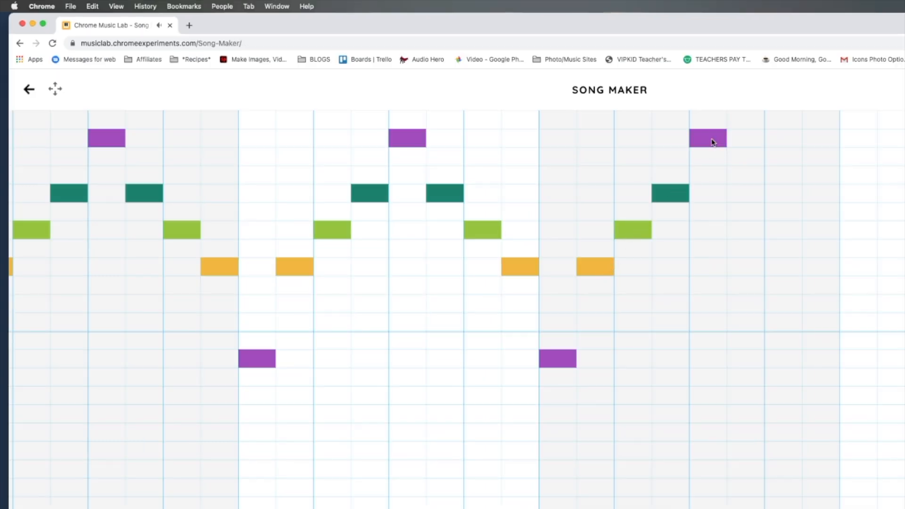
{"action": "left_click", "coordinate": [748, 198]}
{"action": "left_click", "coordinate": [778, 233]}
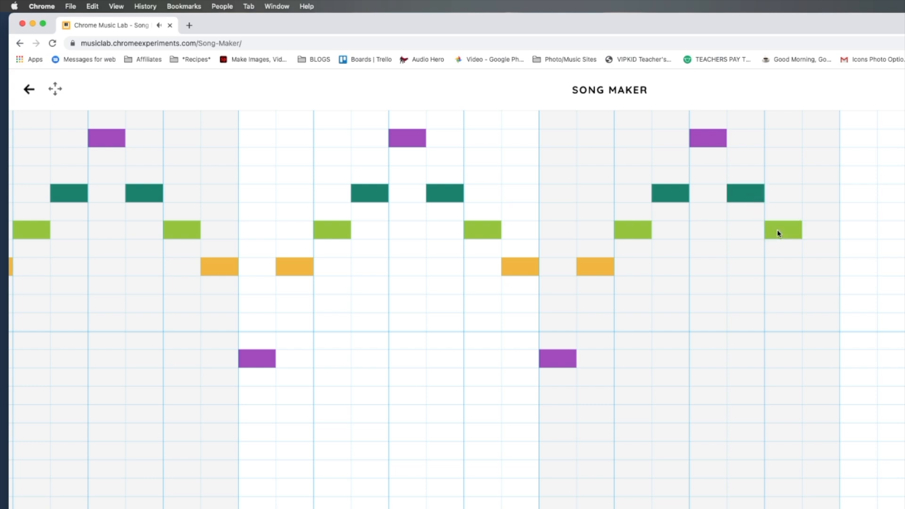
{"action": "left_click", "coordinate": [809, 270]}
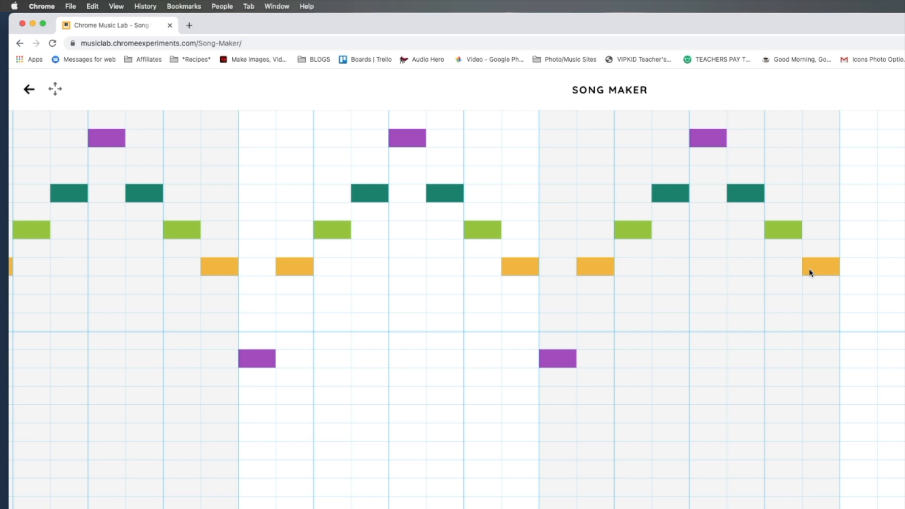
Step: Fill bar 5 with the bar 1 melody, opening on red in the row just above the octave line, and play the song back
{"action": "left_click", "coordinate": [865, 325]}
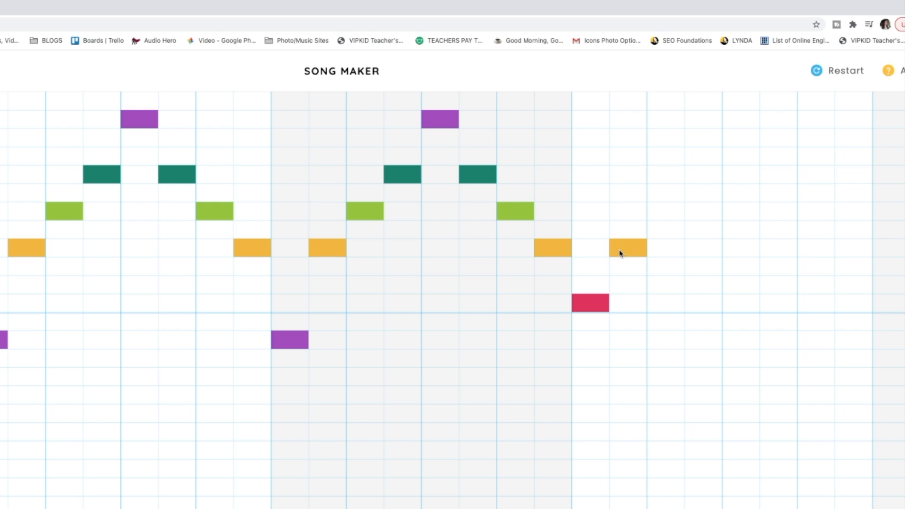
{"action": "left_click", "coordinate": [658, 214]}
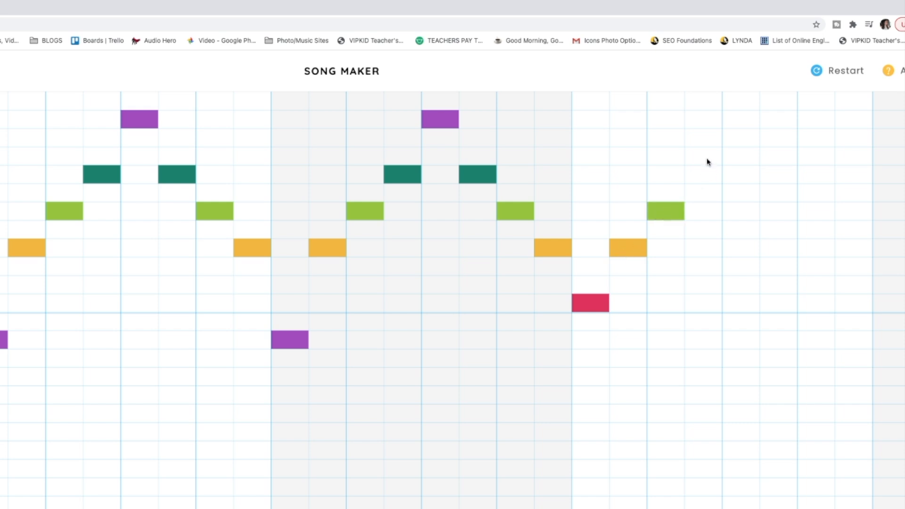
{"action": "left_click", "coordinate": [705, 173]}
{"action": "left_click", "coordinate": [743, 126]}
{"action": "left_click", "coordinate": [779, 176]}
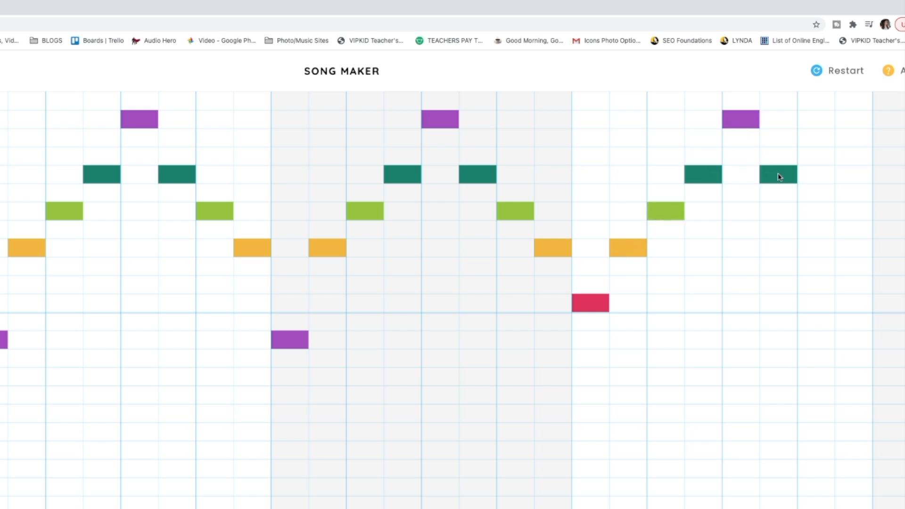
{"action": "left_click", "coordinate": [819, 216]}
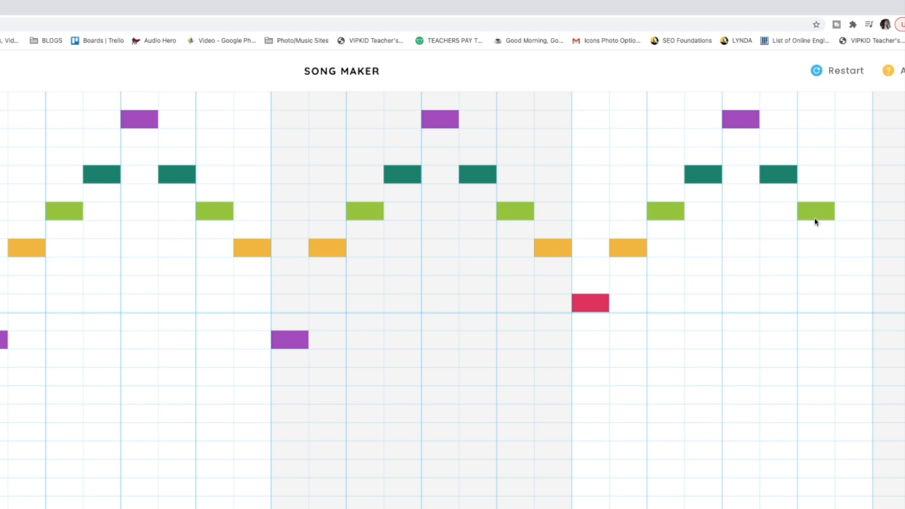
{"action": "left_click", "coordinate": [858, 266]}
{"action": "left_click", "coordinate": [858, 255]}
{"action": "left_click", "coordinate": [857, 267]}
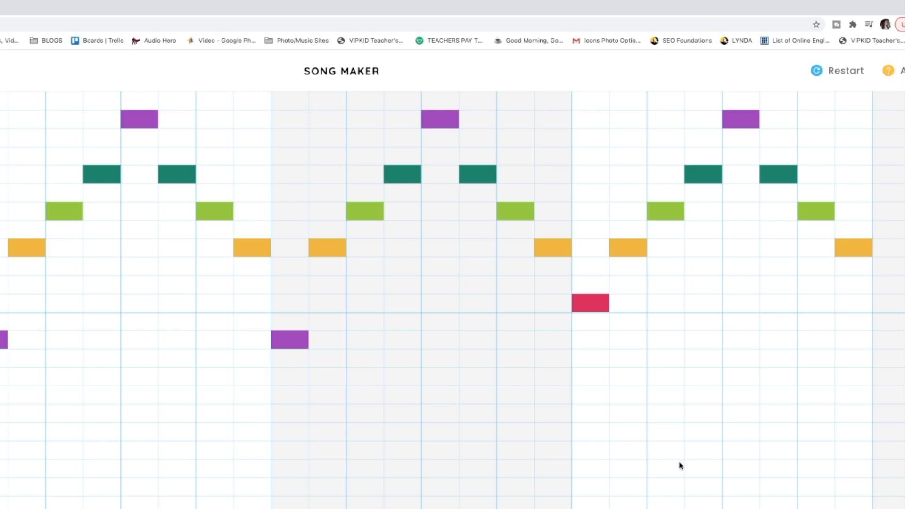
{"action": "scroll", "coordinate": [452, 300], "scroll_direction": "right", "scroll_amount": 7}
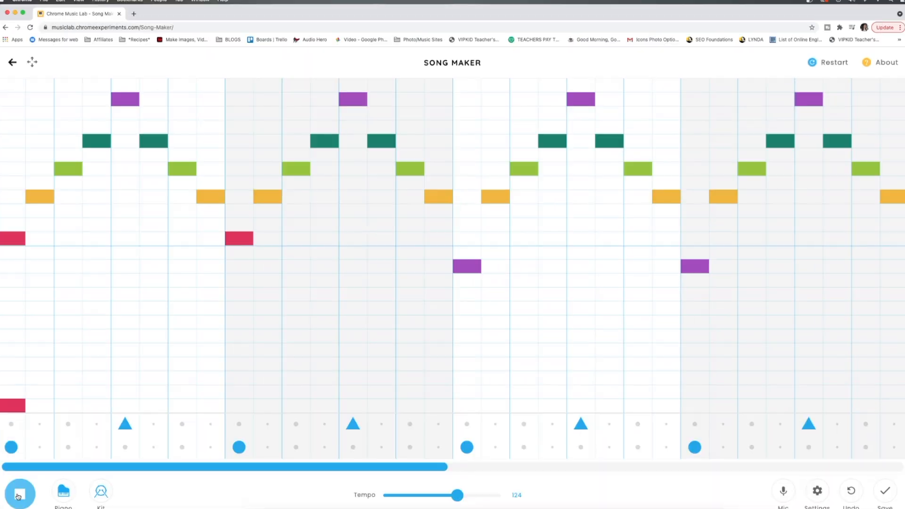
{"action": "left_click", "coordinate": [18, 495]}
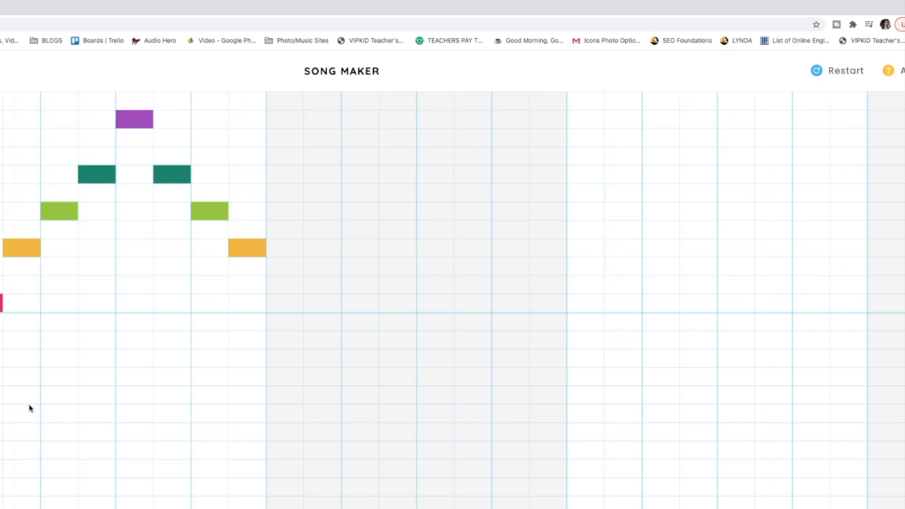
Step: Repeat the bar 5 melody in bar 6, from the red opening note up to high purple and back down to amber
{"action": "left_click", "coordinate": [279, 305]}
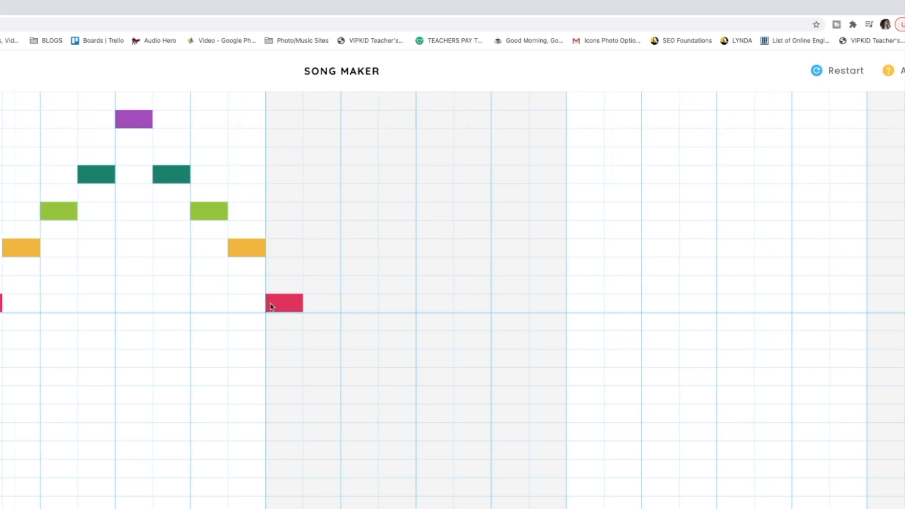
{"action": "left_click", "coordinate": [325, 252]}
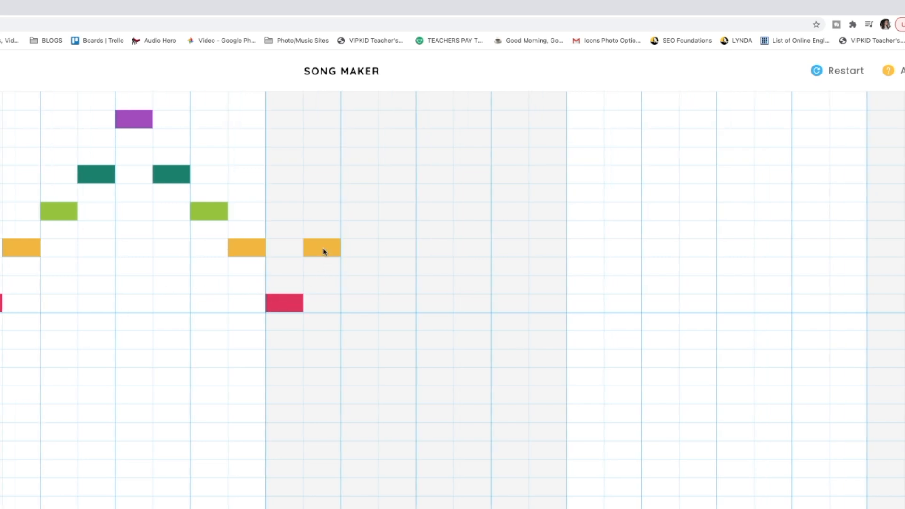
{"action": "left_click", "coordinate": [357, 212]}
{"action": "left_click", "coordinate": [402, 181]}
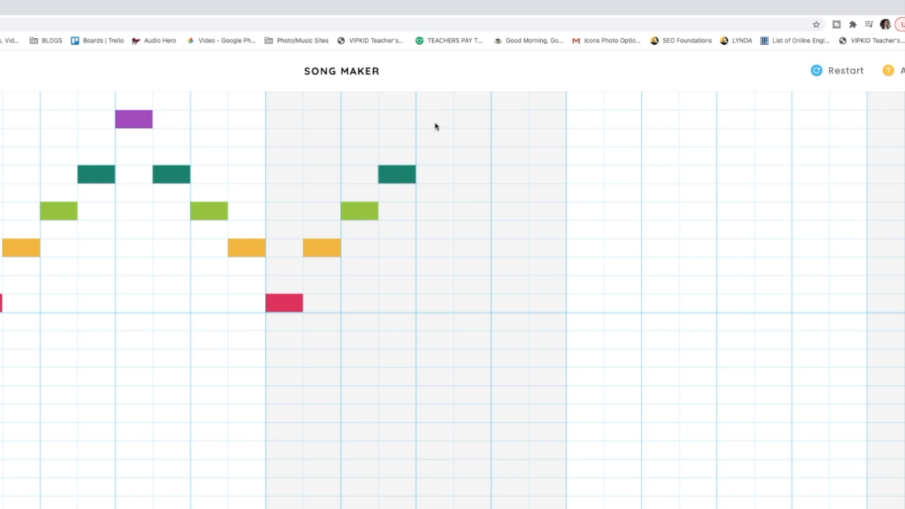
{"action": "left_click", "coordinate": [434, 124]}
{"action": "left_click", "coordinate": [470, 177]}
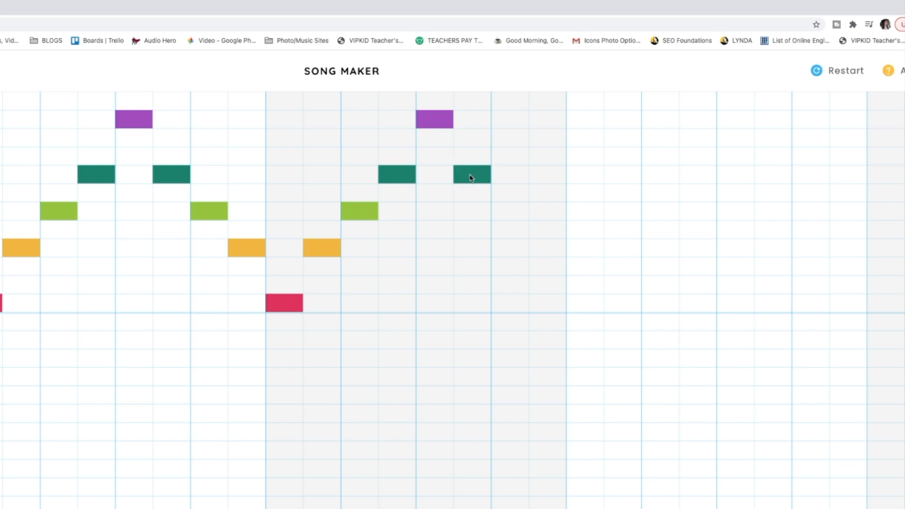
{"action": "left_click", "coordinate": [548, 254]}
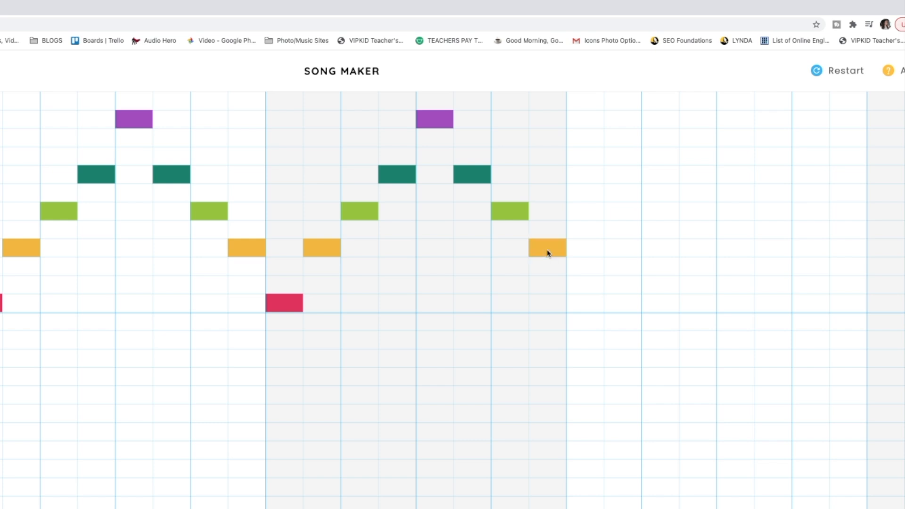
Step: Fill bar 7 with the bar 3 melody, opening on purple two rows below the octave line, and play the song back
{"action": "left_click", "coordinate": [589, 343]}
{"action": "left_click", "coordinate": [632, 253]}
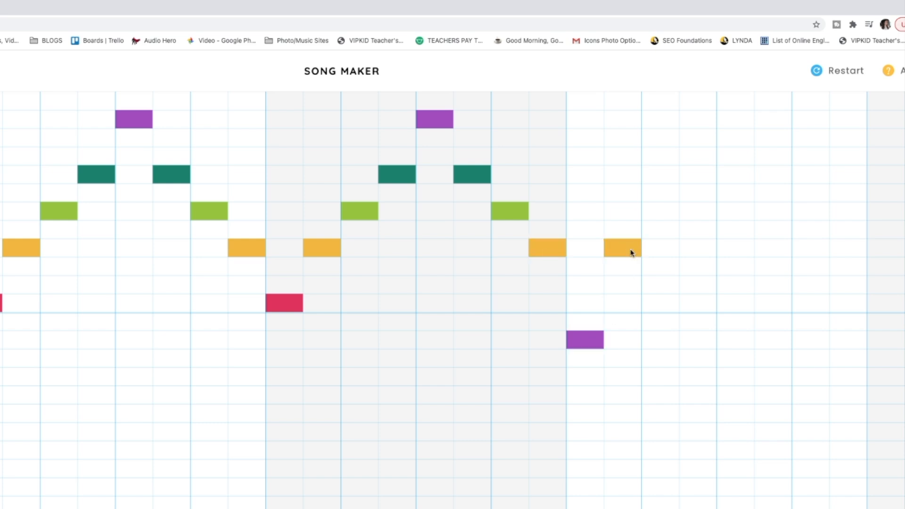
{"action": "left_click", "coordinate": [653, 212]}
{"action": "left_click", "coordinate": [691, 177]}
{"action": "left_click", "coordinate": [741, 118]}
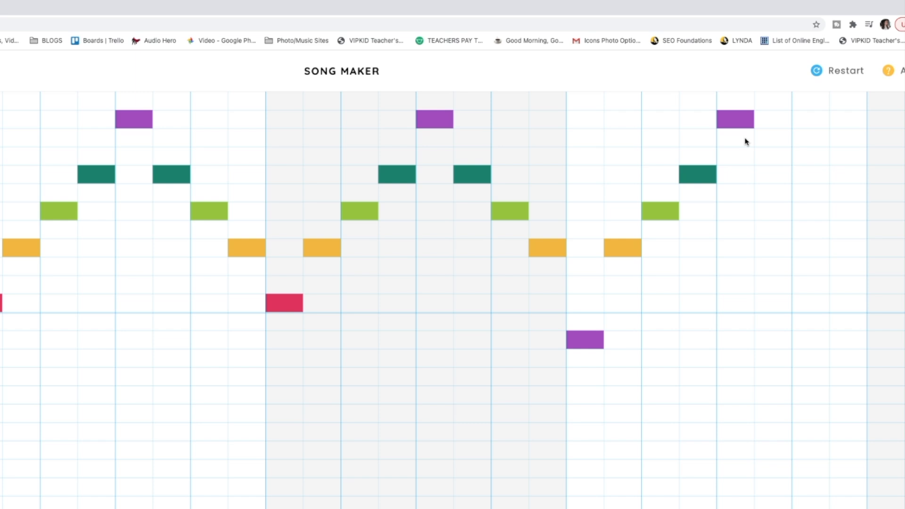
{"action": "scroll", "coordinate": [744, 389], "scroll_direction": "right", "scroll_amount": 5}
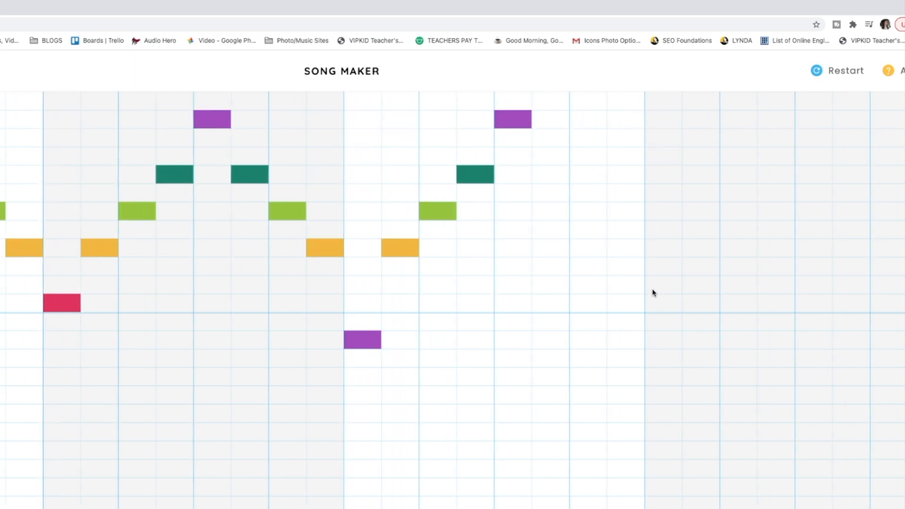
{"action": "left_click", "coordinate": [556, 176]}
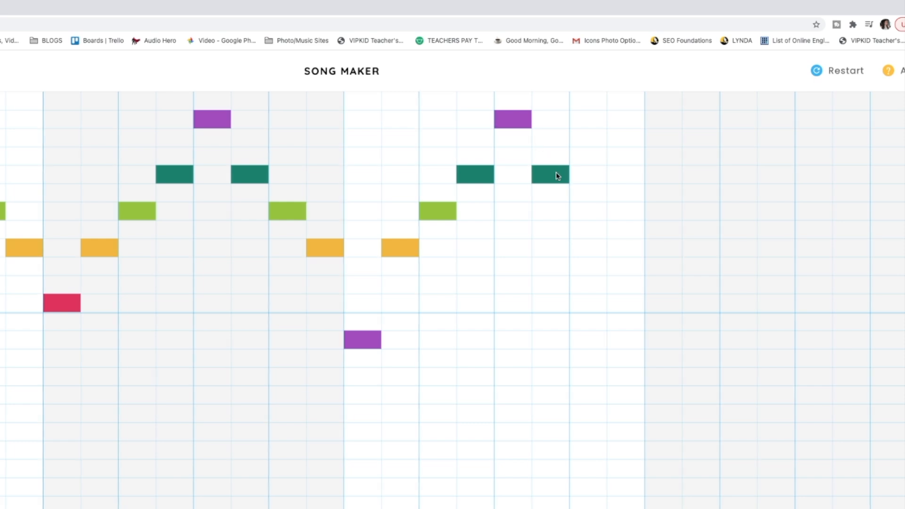
{"action": "left_click", "coordinate": [585, 218]}
{"action": "left_click", "coordinate": [622, 255]}
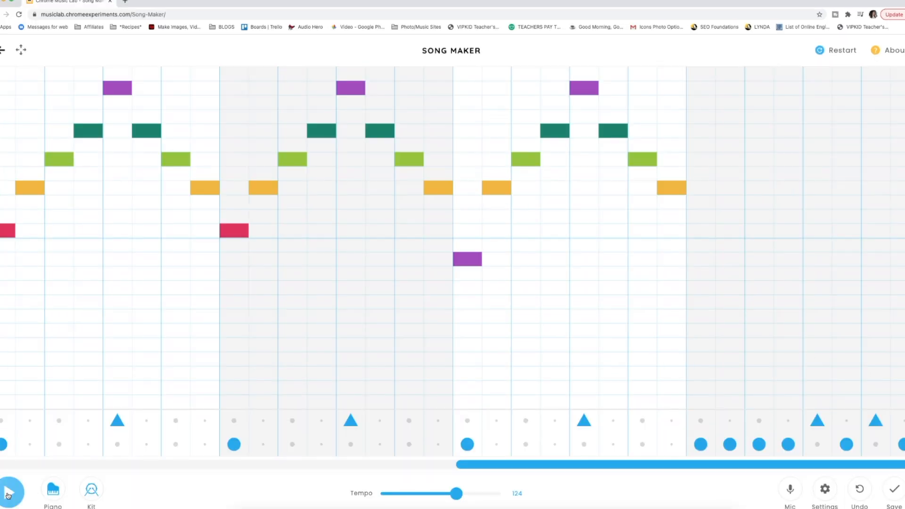
{"action": "left_click", "coordinate": [13, 491]}
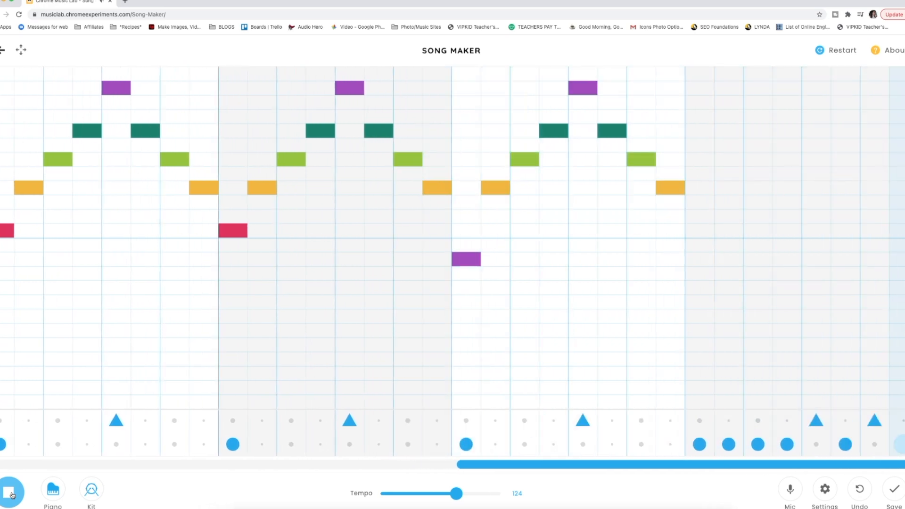
{"action": "left_click", "coordinate": [12, 495]}
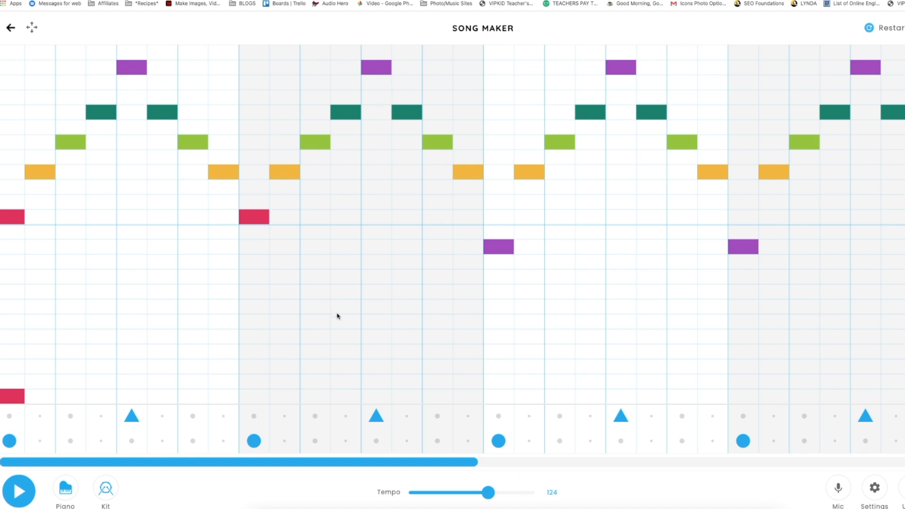
Step: Add bass notes on first half-beats: red in the bottom row for bars 1 and 2, green seven rows below the octave line for bar 5
{"action": "left_click", "coordinate": [261, 399]}
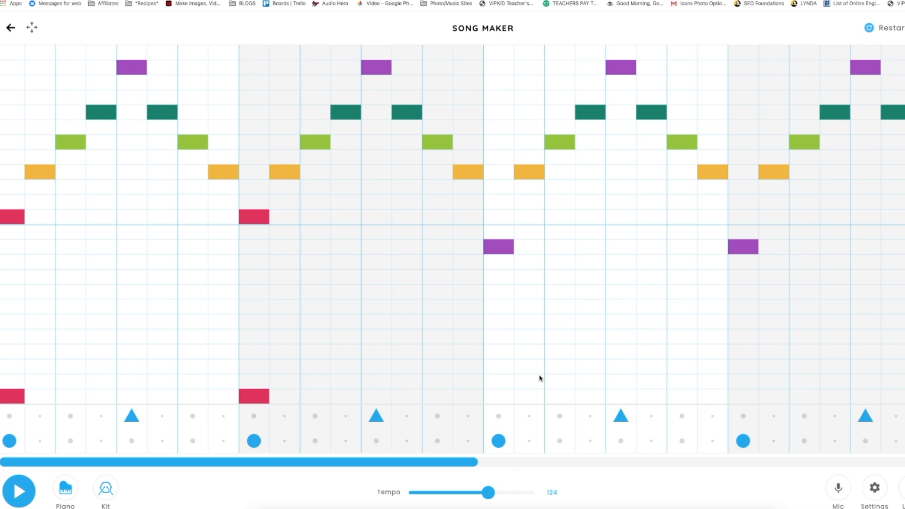
{"action": "left_click_drag", "start_coordinate": [440, 465], "coordinate": [609, 463]}
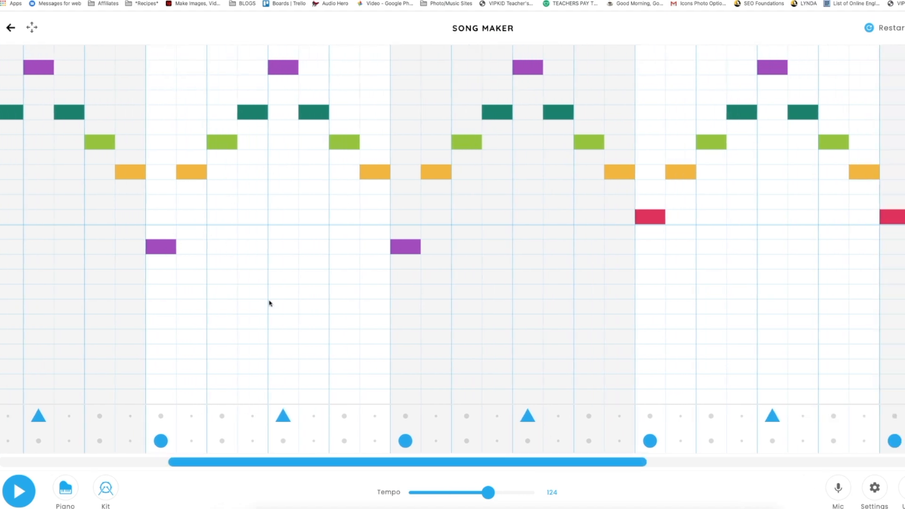
{"action": "left_click_drag", "start_coordinate": [593, 461], "coordinate": [711, 465]}
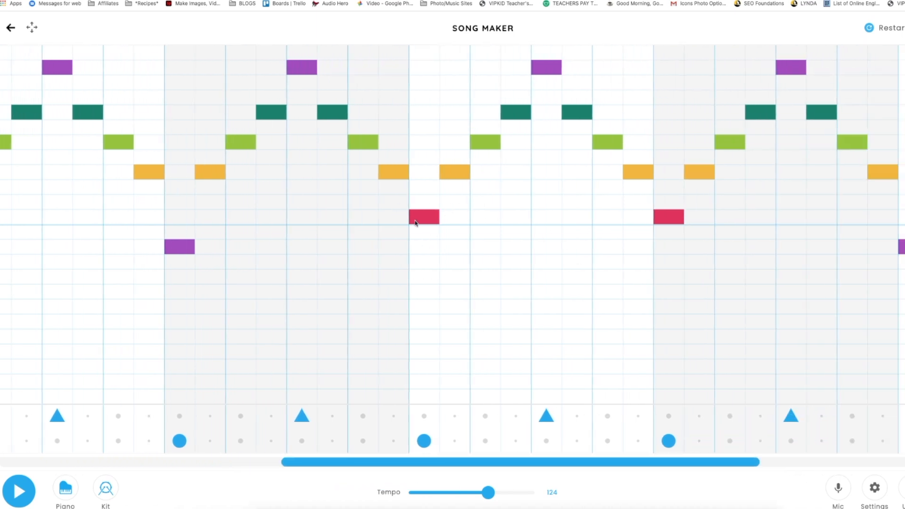
{"action": "left_click", "coordinate": [422, 342]}
{"action": "left_click", "coordinate": [422, 329]}
{"action": "left_click", "coordinate": [431, 339]}
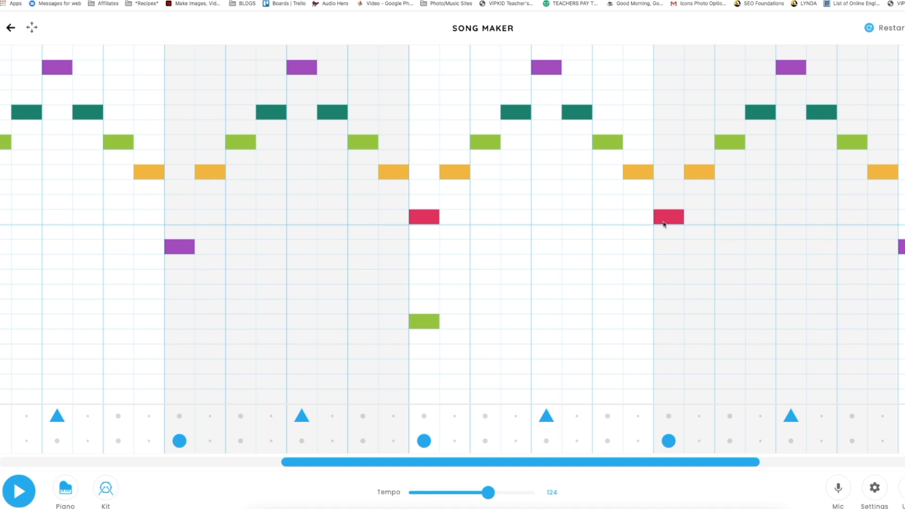
Step: Add a green bass note on the first half-beat of bar 6, seven rows below the octave line, and play the opening back
{"action": "left_click", "coordinate": [670, 323]}
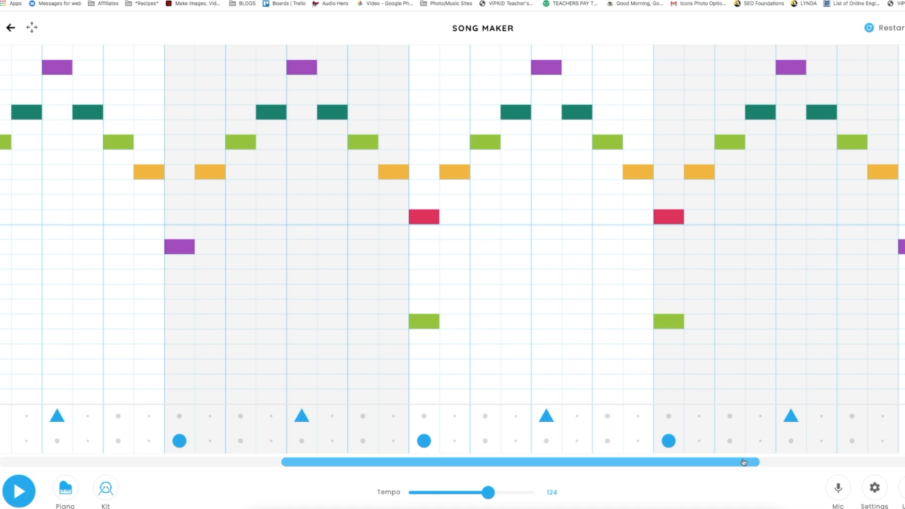
{"action": "left_click_drag", "start_coordinate": [748, 463], "coordinate": [870, 460]}
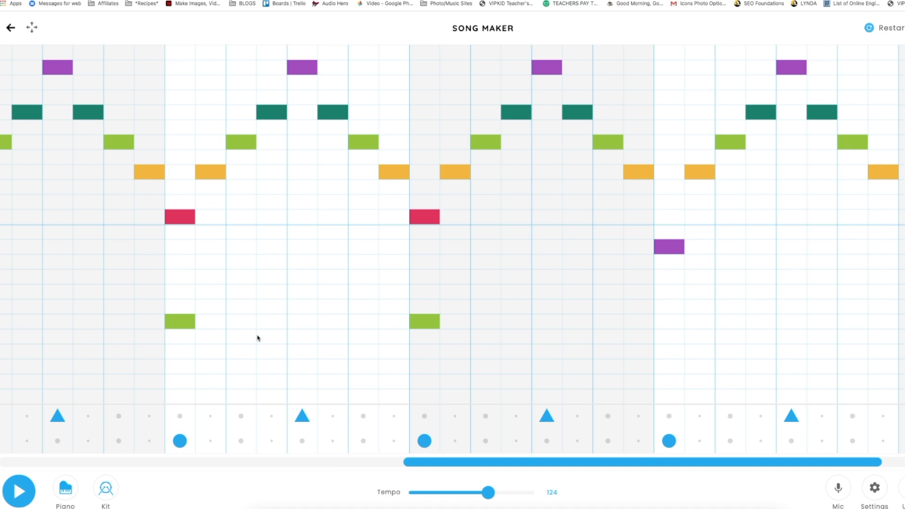
{"action": "left_click_drag", "start_coordinate": [422, 465], "coordinate": [17, 473]}
{"action": "left_click", "coordinate": [29, 496]}
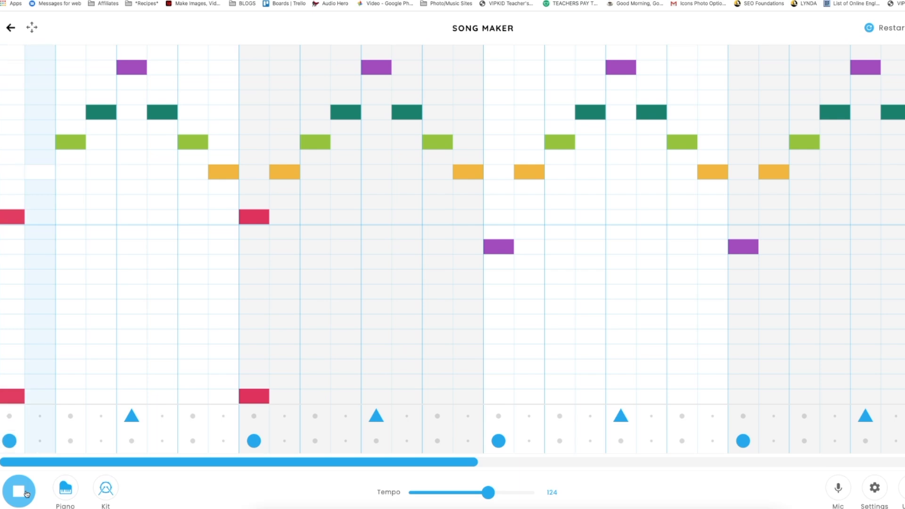
{"action": "left_click", "coordinate": [26, 493]}
Step: Fill bar 8 with an ending melody: high purple, teal, light green, amber, orange three rows above the octave line, teal, high purple, amber
{"action": "left_click_drag", "start_coordinate": [219, 462], "coordinate": [720, 475]}
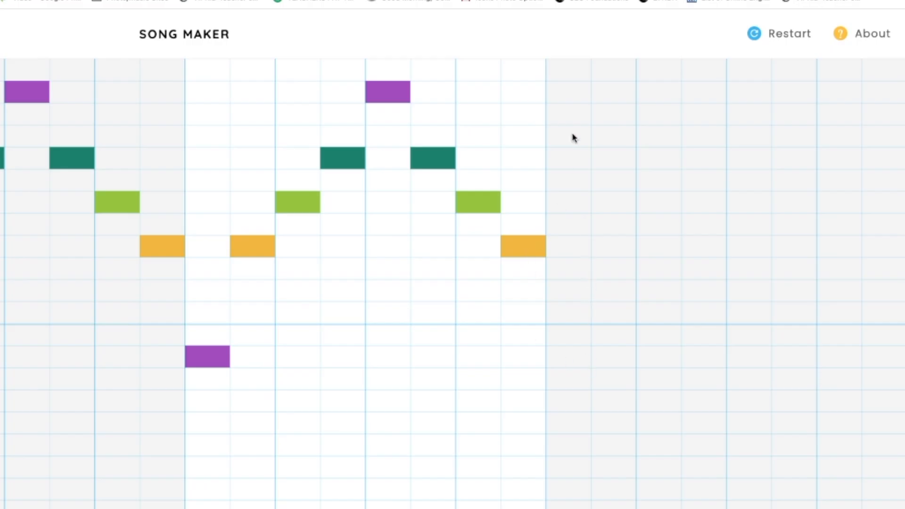
{"action": "left_click", "coordinate": [569, 96]}
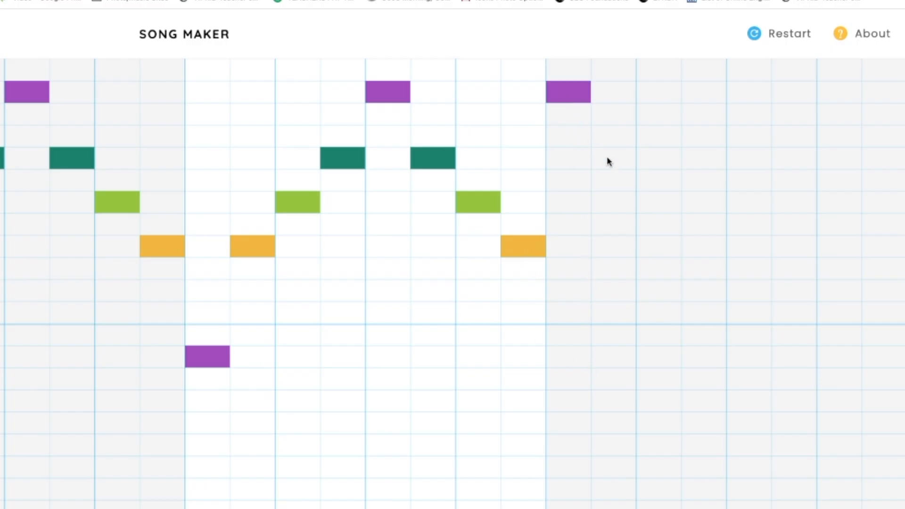
{"action": "left_click", "coordinate": [615, 165]}
{"action": "left_click", "coordinate": [653, 210]}
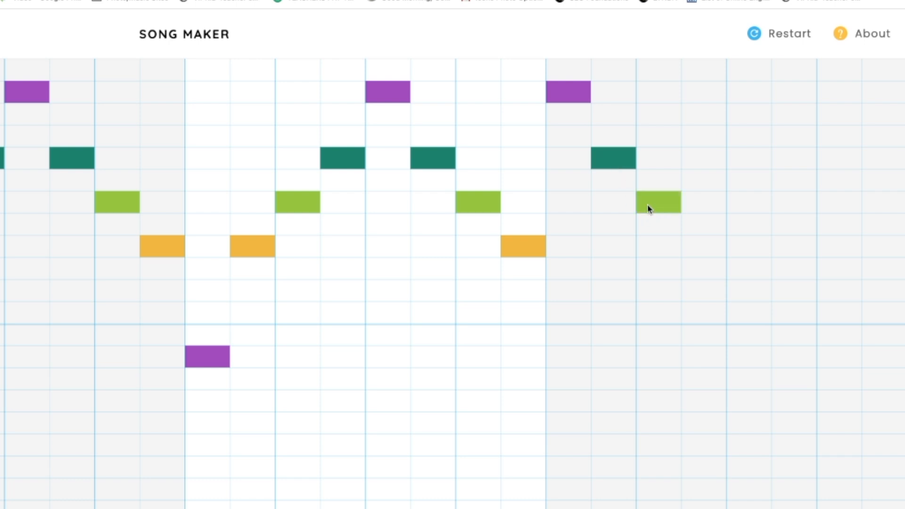
{"action": "left_click", "coordinate": [695, 251]}
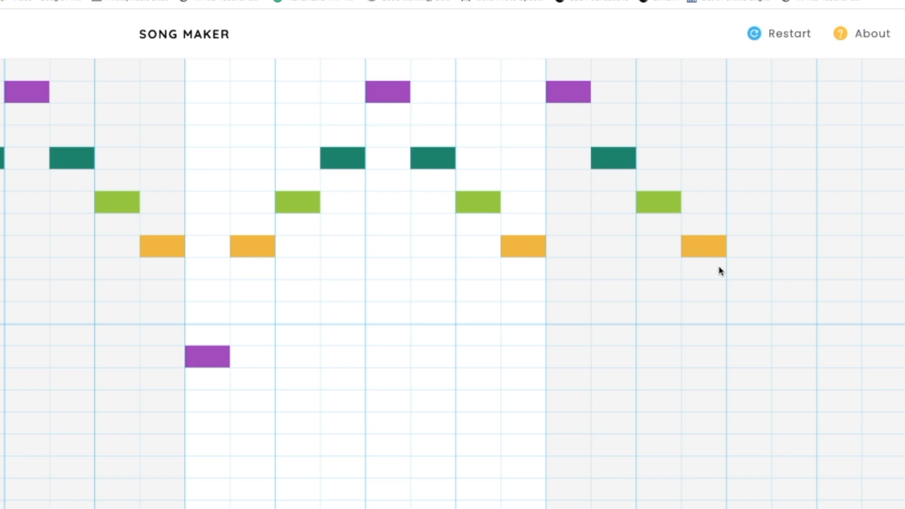
{"action": "left_click", "coordinate": [750, 273]}
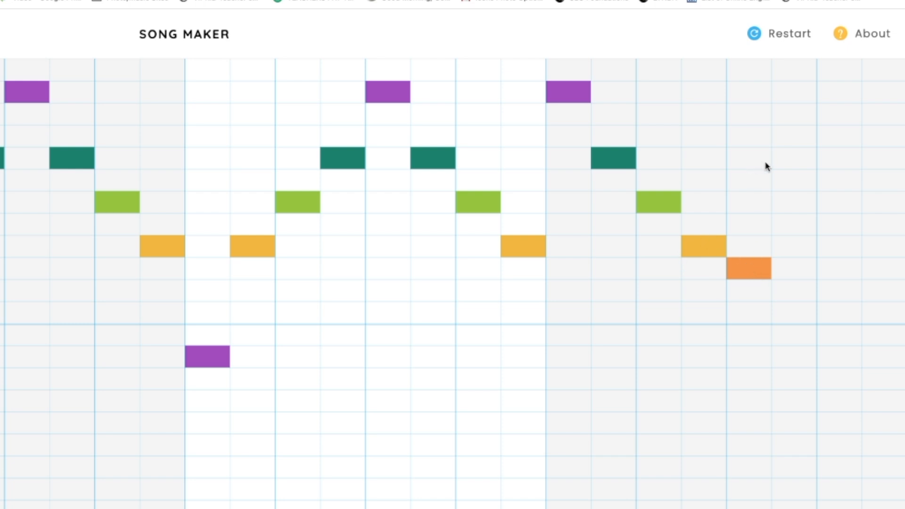
{"action": "left_click", "coordinate": [779, 161]}
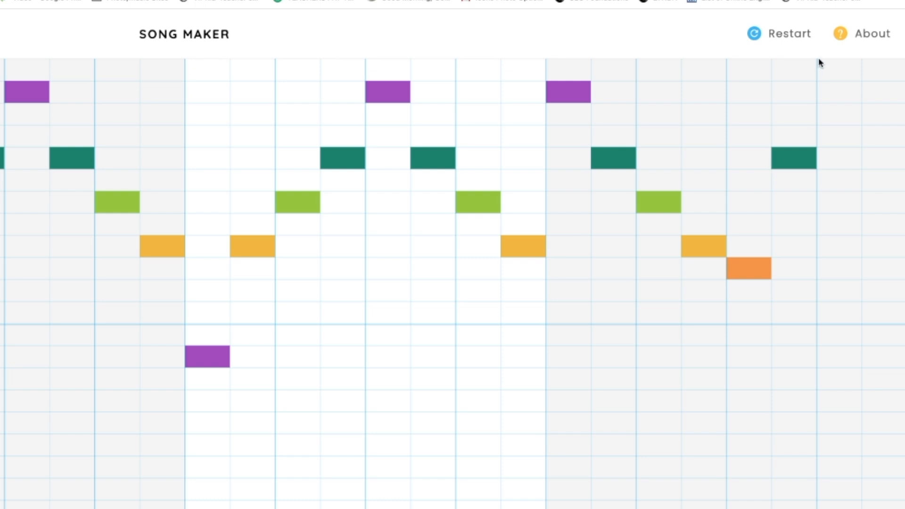
{"action": "left_click", "coordinate": [838, 94]}
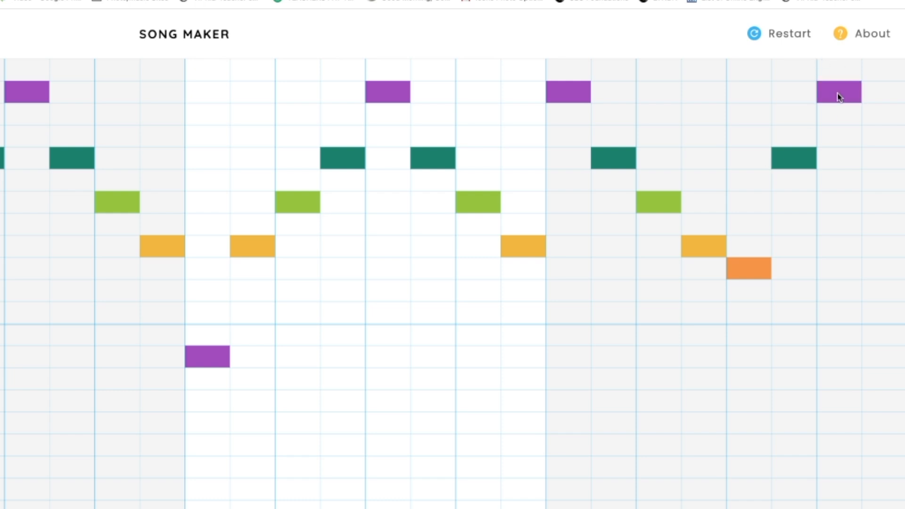
{"action": "left_click", "coordinate": [883, 251]}
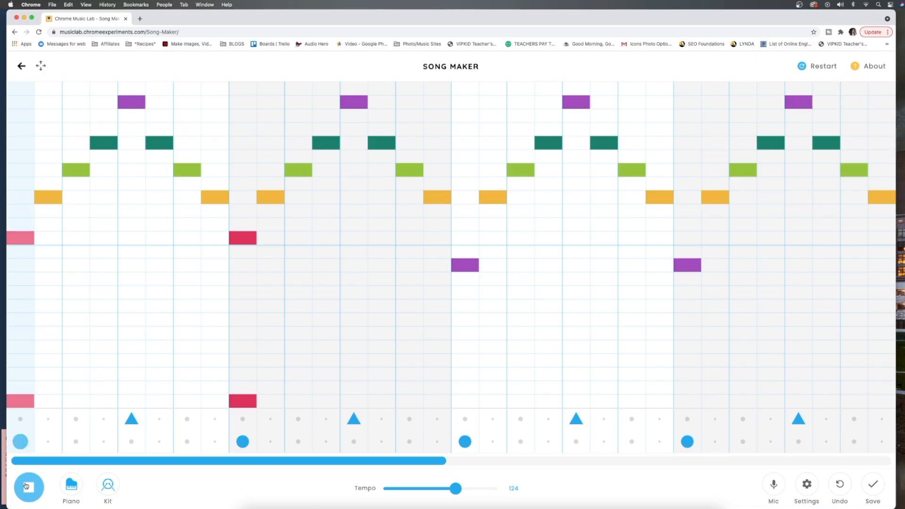
Step: Play the song from the start with the melody instrument changed to Strings and the tempo set to 135, and stop playback
{"action": "left_click", "coordinate": [28, 486]}
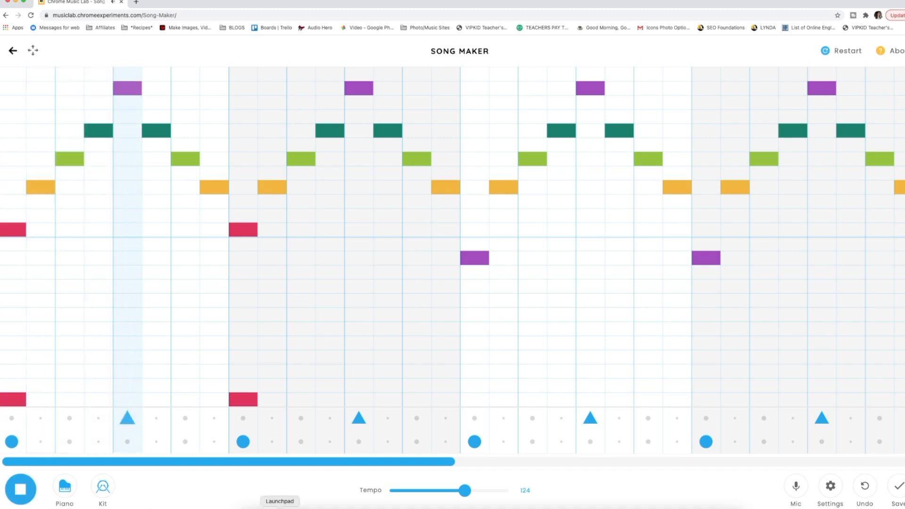
{"action": "left_click_drag", "start_coordinate": [468, 492], "coordinate": [470, 492]}
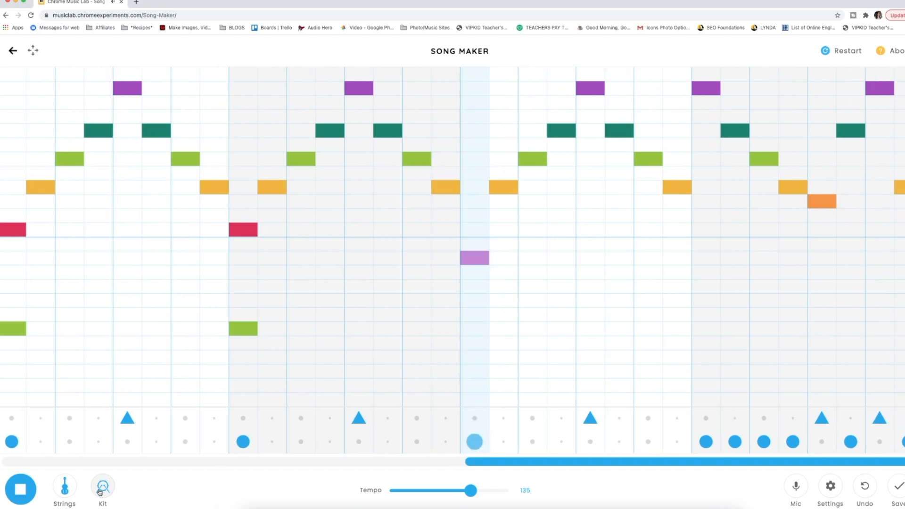
{"action": "left_click", "coordinate": [27, 491]}
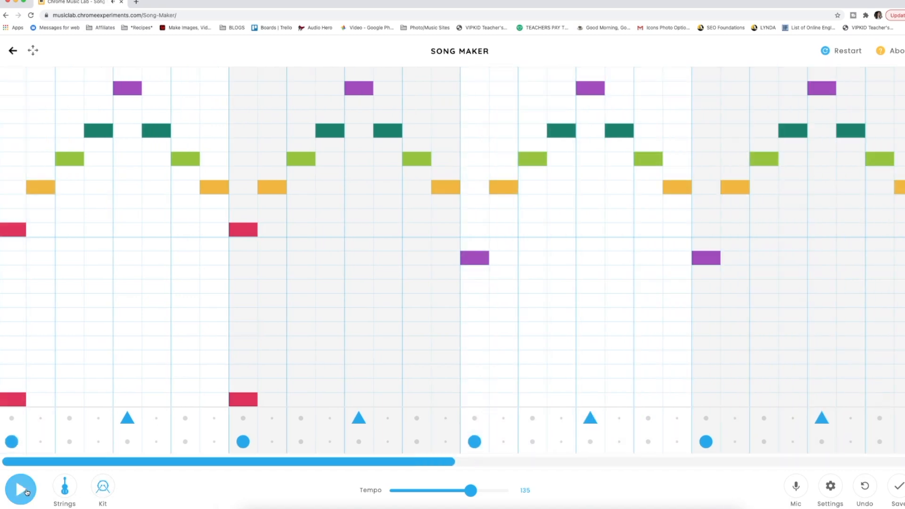